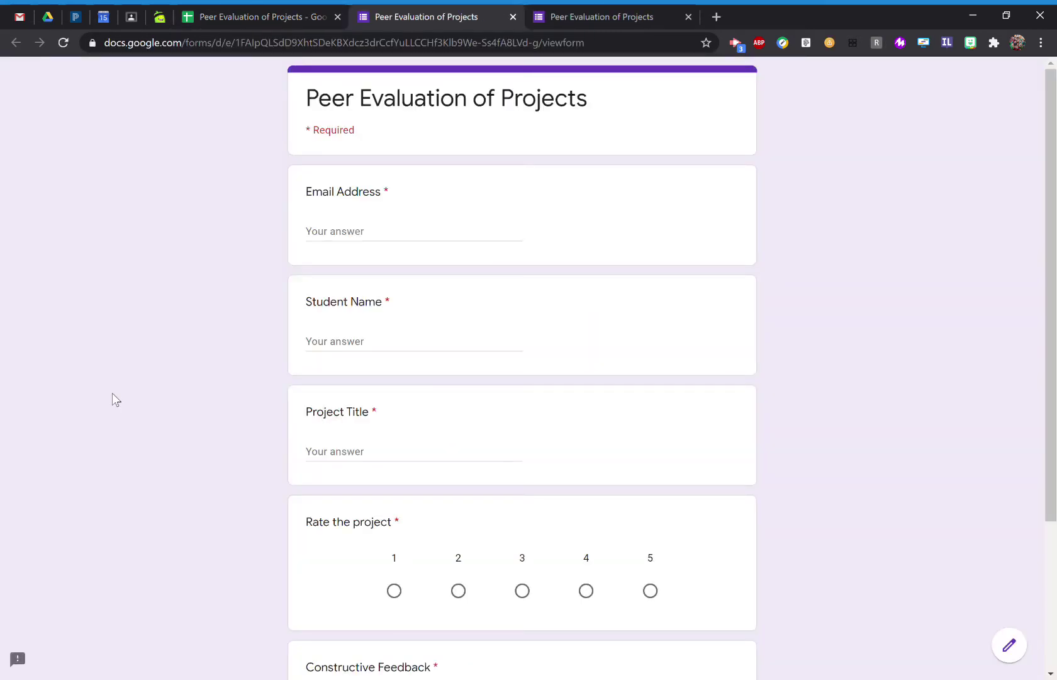
Close the blank form tab and return to the test form pre-filled with the second student's potato chips project
{"action": "scroll", "coordinate": [112, 394], "scroll_direction": "down", "scroll_amount": 1}
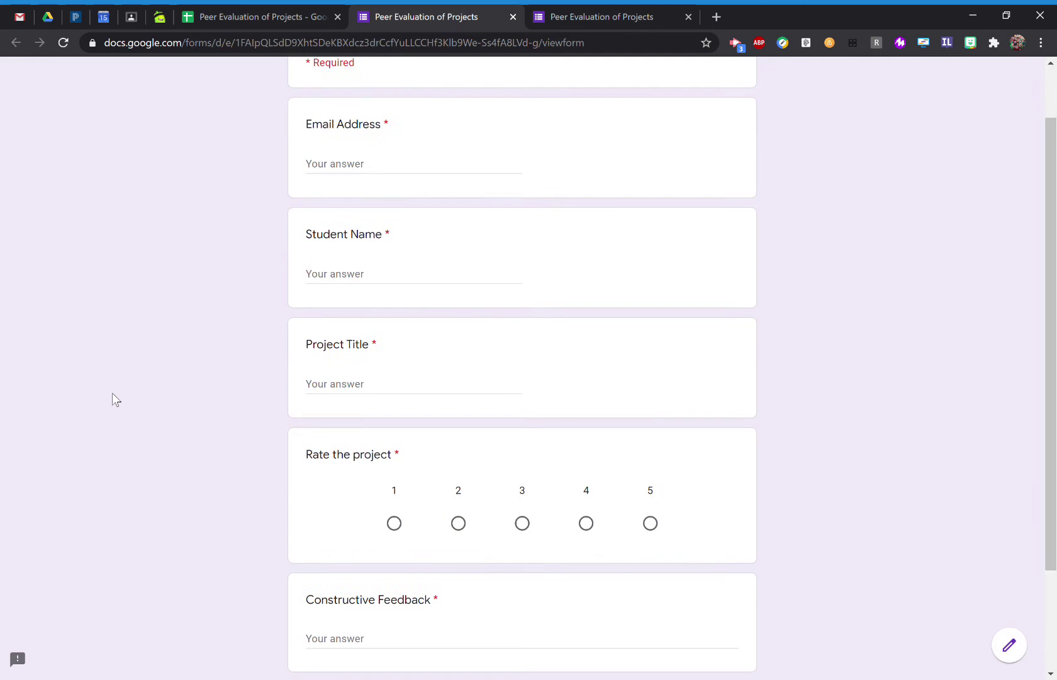
{"action": "scroll", "coordinate": [113, 399], "scroll_direction": "down", "scroll_amount": 1}
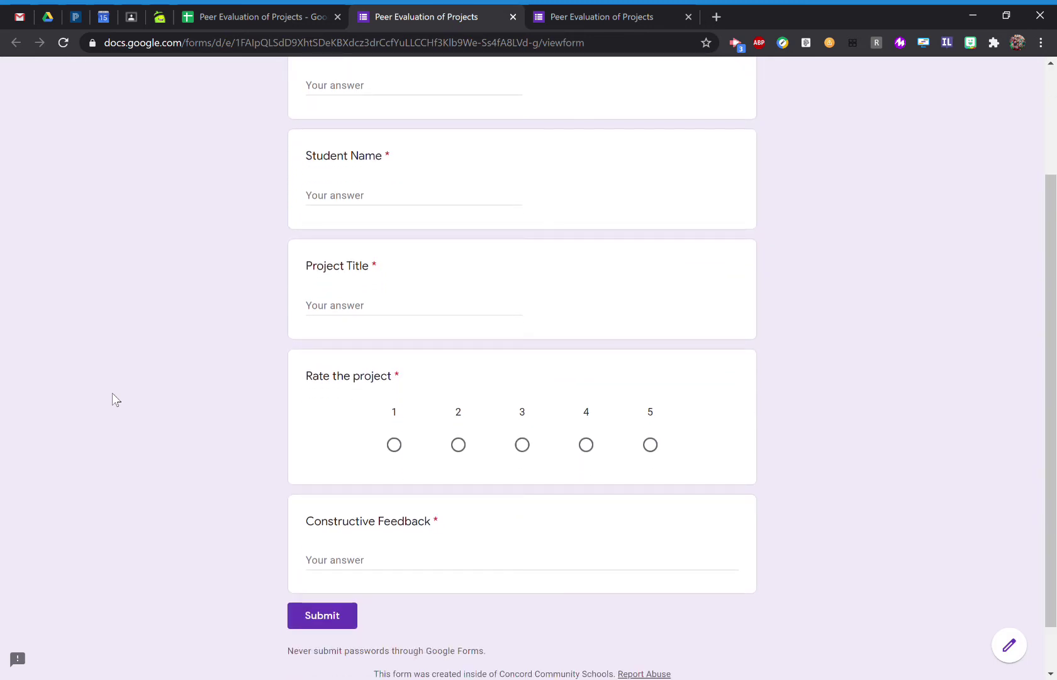
{"action": "scroll", "coordinate": [114, 399], "scroll_direction": "up", "scroll_amount": 2}
{"action": "scroll", "coordinate": [113, 399], "scroll_direction": "down", "scroll_amount": 1}
{"action": "scroll", "coordinate": [113, 399], "scroll_direction": "up", "scroll_amount": 1}
{"action": "scroll", "coordinate": [113, 396], "scroll_direction": "down", "scroll_amount": 2}
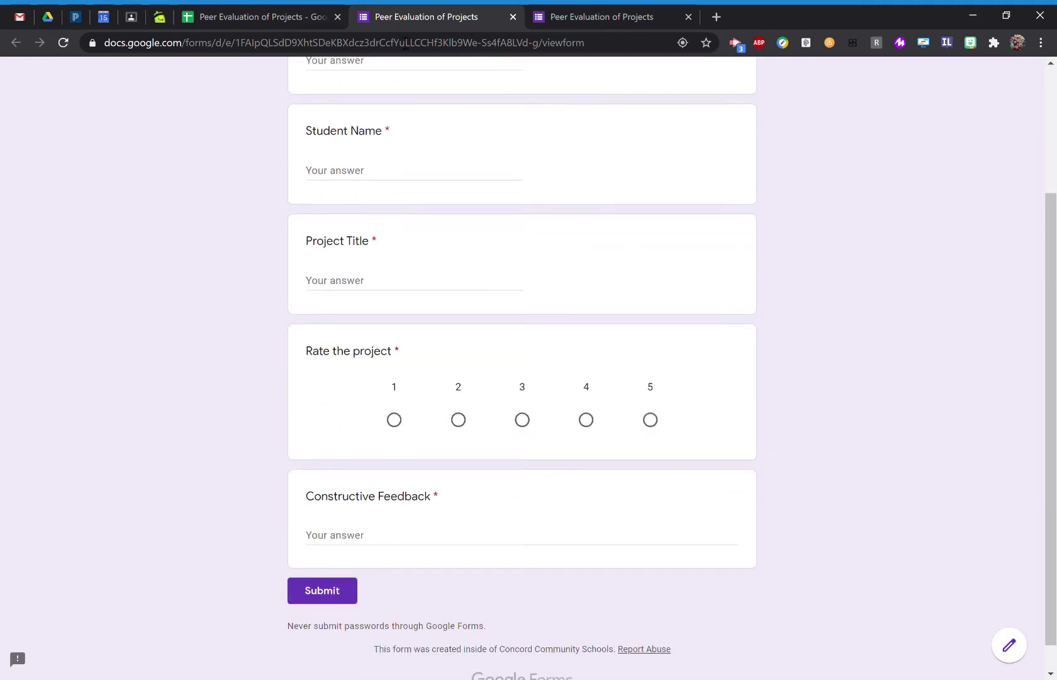
{"action": "left_click", "coordinate": [513, 17]}
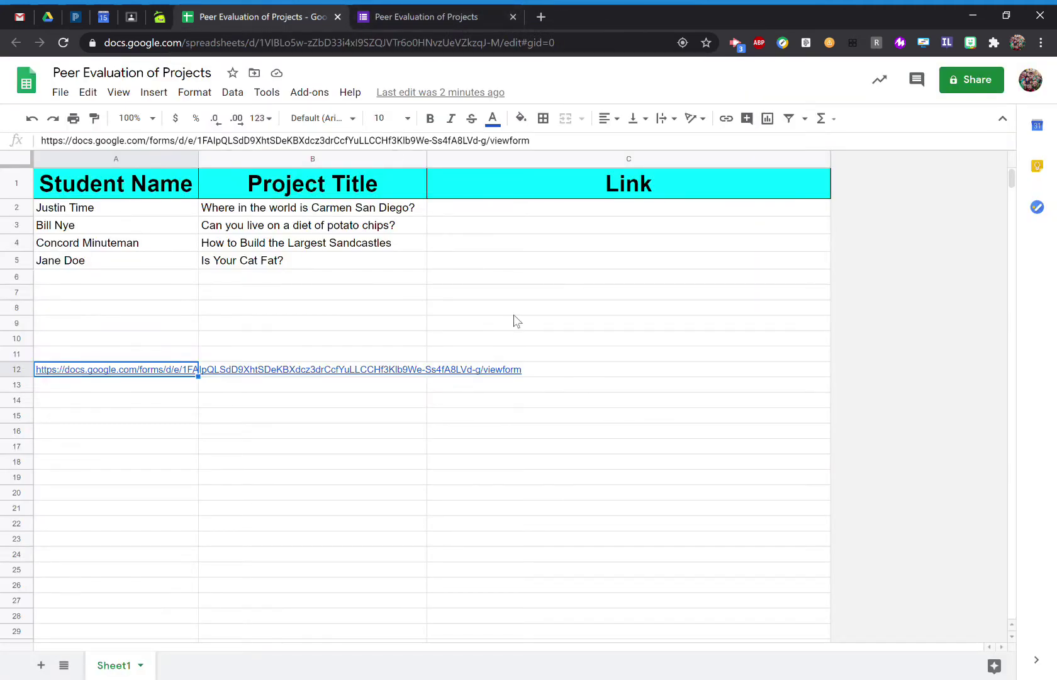
{"action": "left_click", "coordinate": [403, 14]}
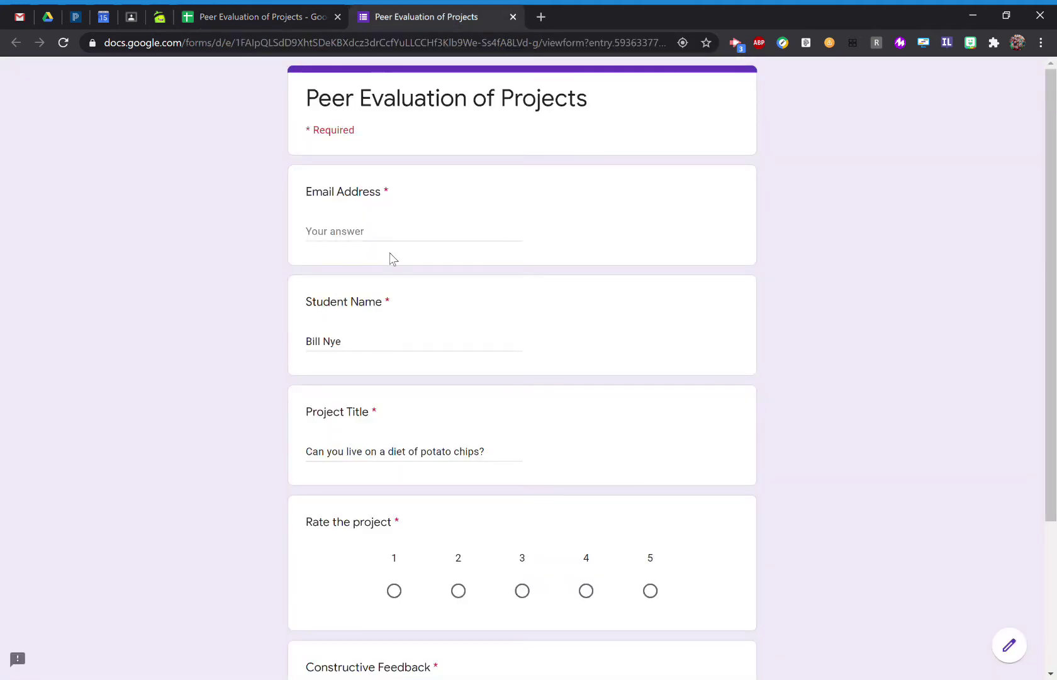
{"action": "scroll", "coordinate": [391, 259], "scroll_direction": "down", "scroll_amount": 3}
{"action": "scroll", "coordinate": [391, 258], "scroll_direction": "up", "scroll_amount": 3}
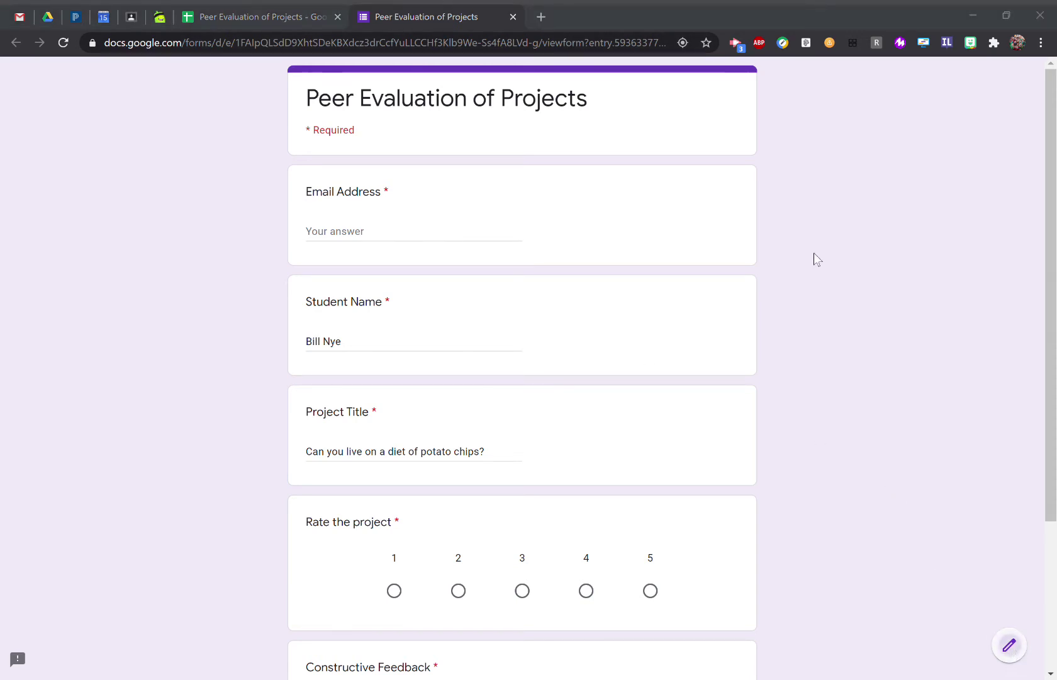
Reload the form editor and choose Get pre-filled link from its More menu
{"action": "left_click", "coordinate": [604, 135]}
{"action": "key", "text": "F5"}
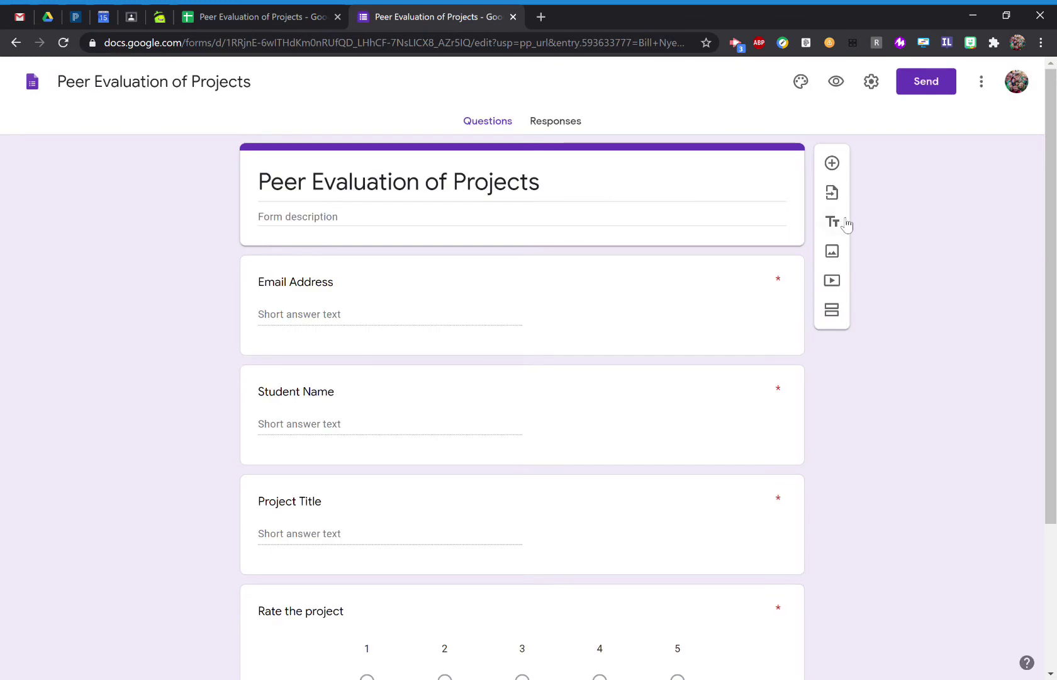
{"action": "left_click", "coordinate": [979, 91]}
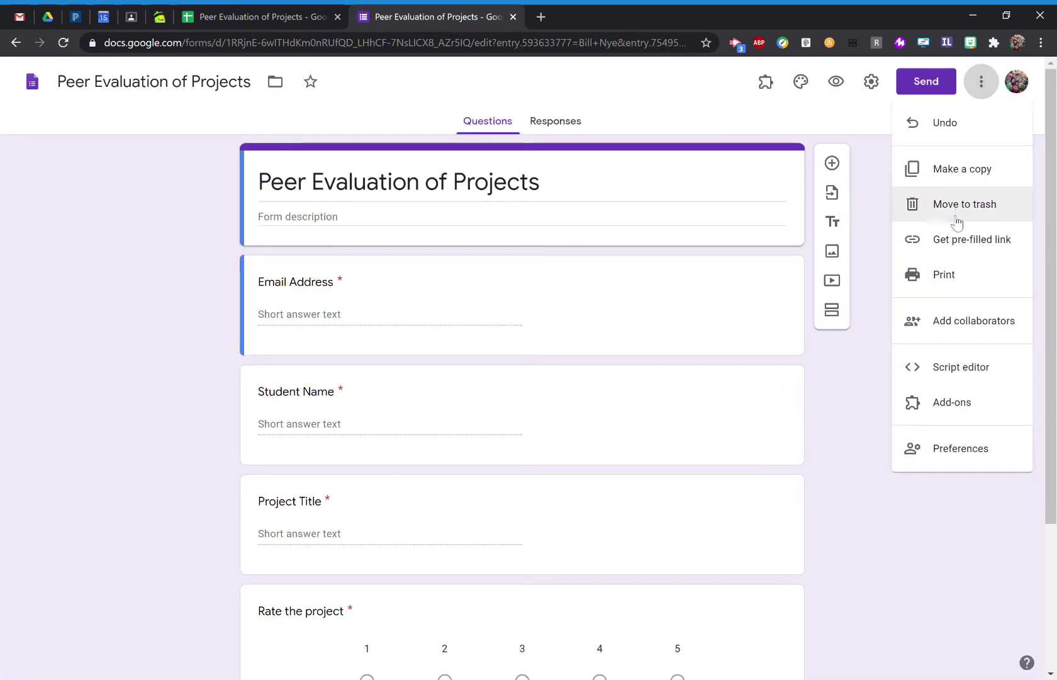
{"action": "left_click", "coordinate": [955, 243]}
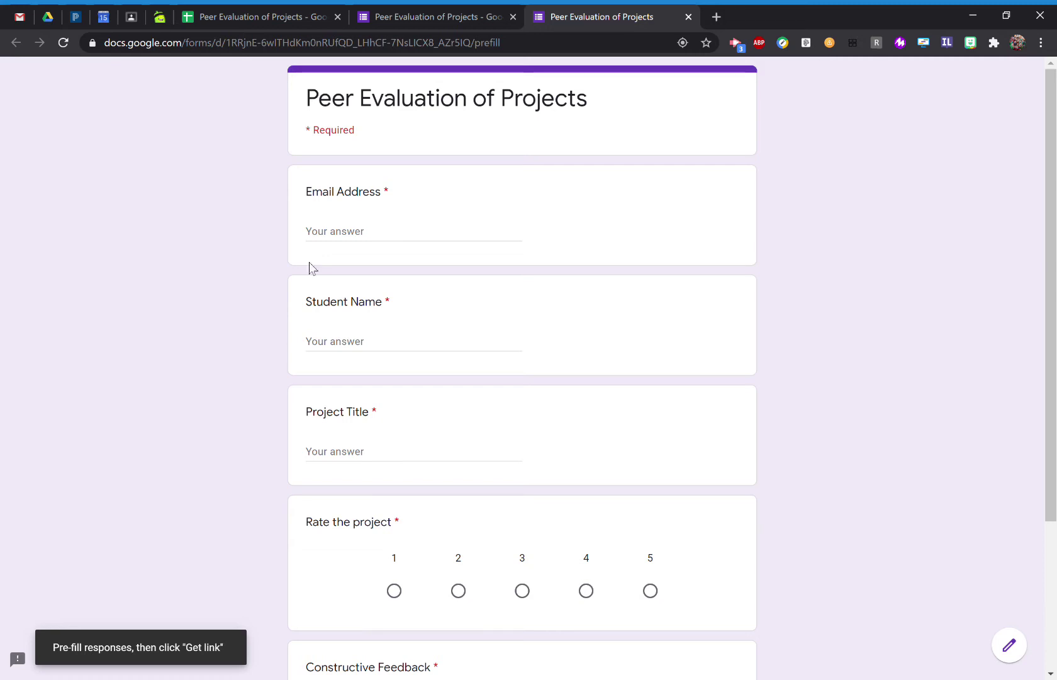
Enter STUDENTNAME and PROJECTTITLE as the Student Name and Project Title answers
{"action": "left_click", "coordinate": [339, 346]}
{"action": "type", "text": "S"}
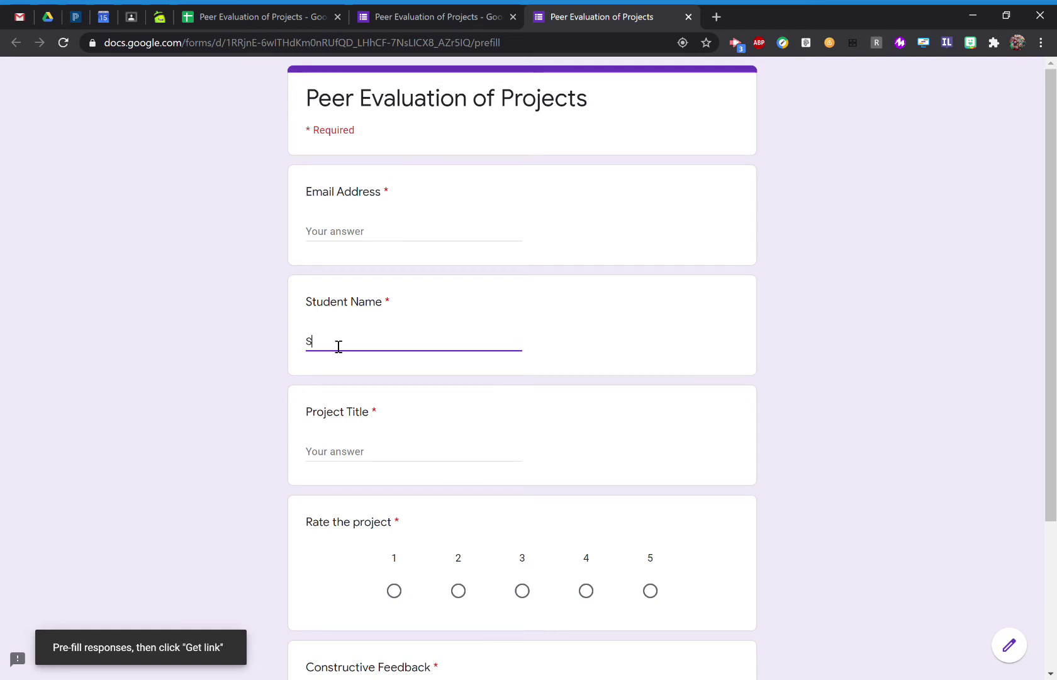
{"action": "type", "text": "TUDENTNAME"}
{"action": "left_click", "coordinate": [360, 459]}
{"action": "type", "text": "PROJECTTITLE"}
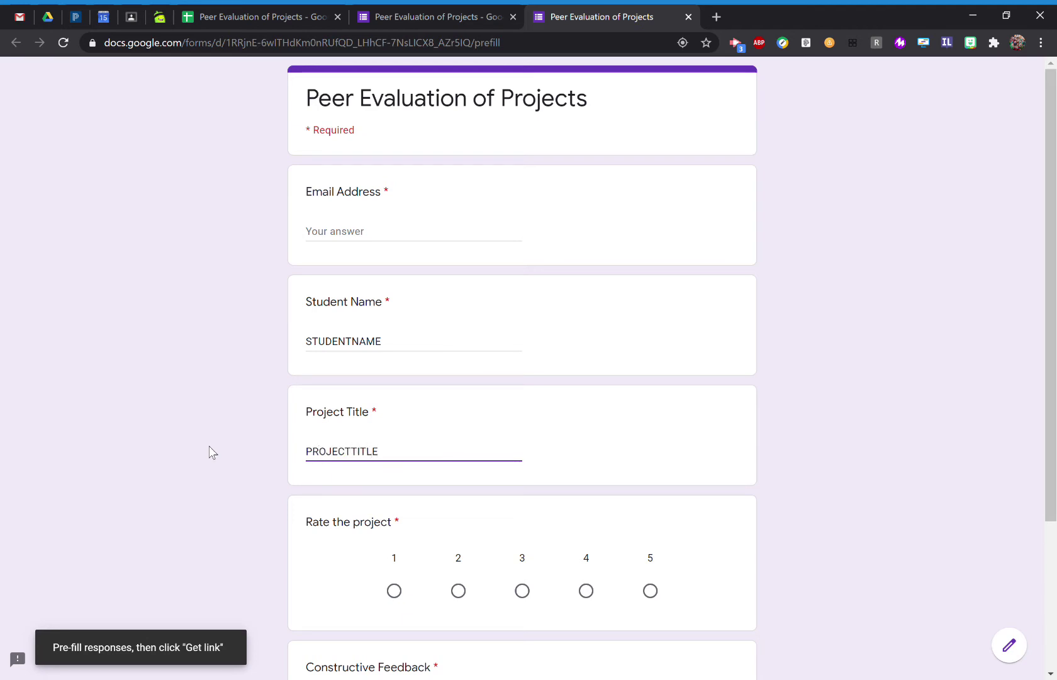
Generate the pre-filled link and copy it to the clipboard
{"action": "scroll", "coordinate": [212, 452], "scroll_direction": "down", "scroll_amount": 2}
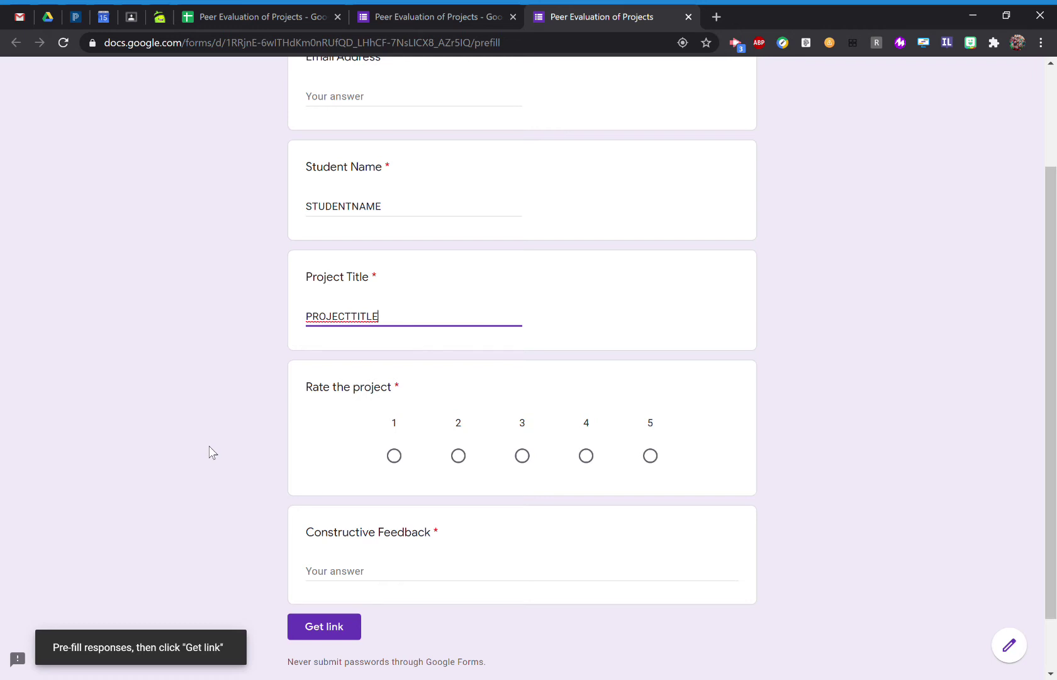
{"action": "scroll", "coordinate": [209, 452], "scroll_direction": "down", "scroll_amount": 1}
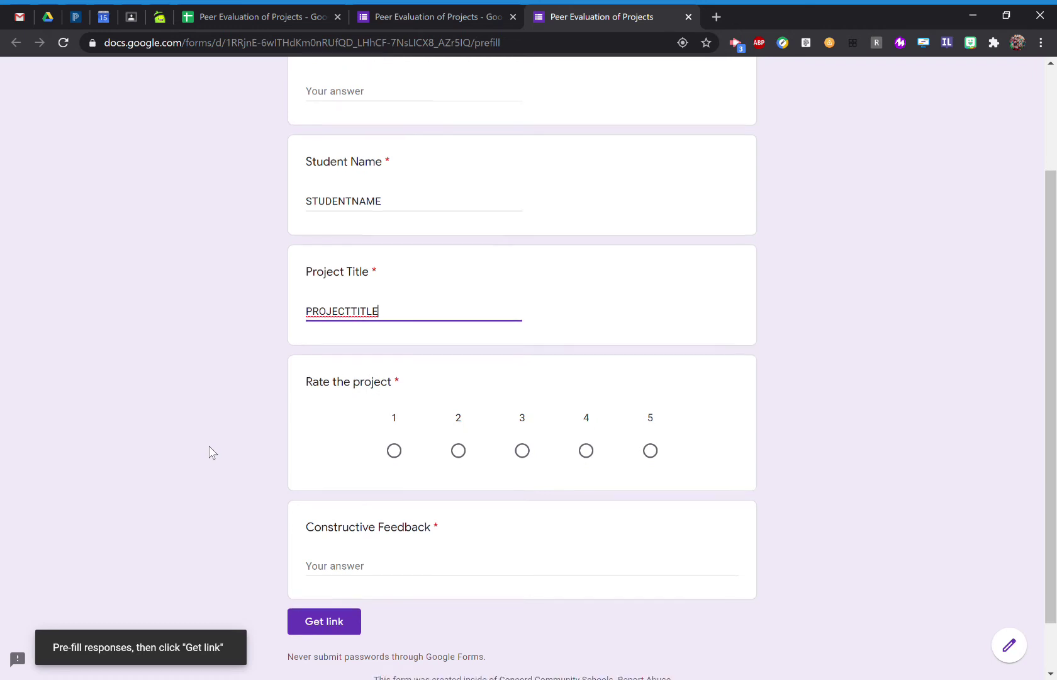
{"action": "left_click", "coordinate": [320, 620]}
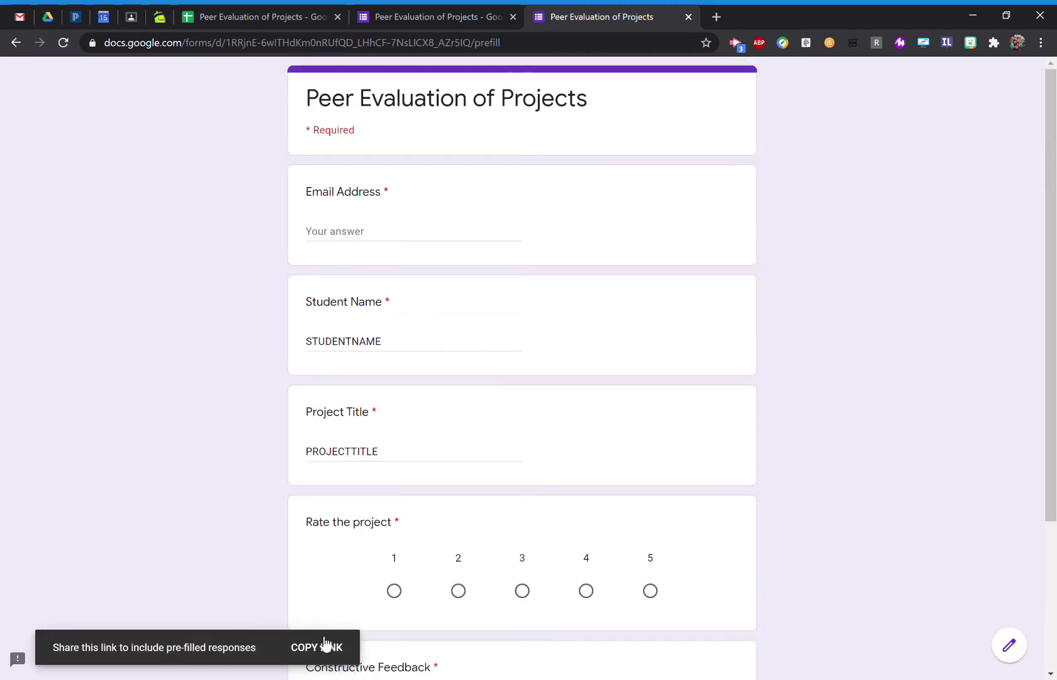
{"action": "left_click", "coordinate": [318, 647]}
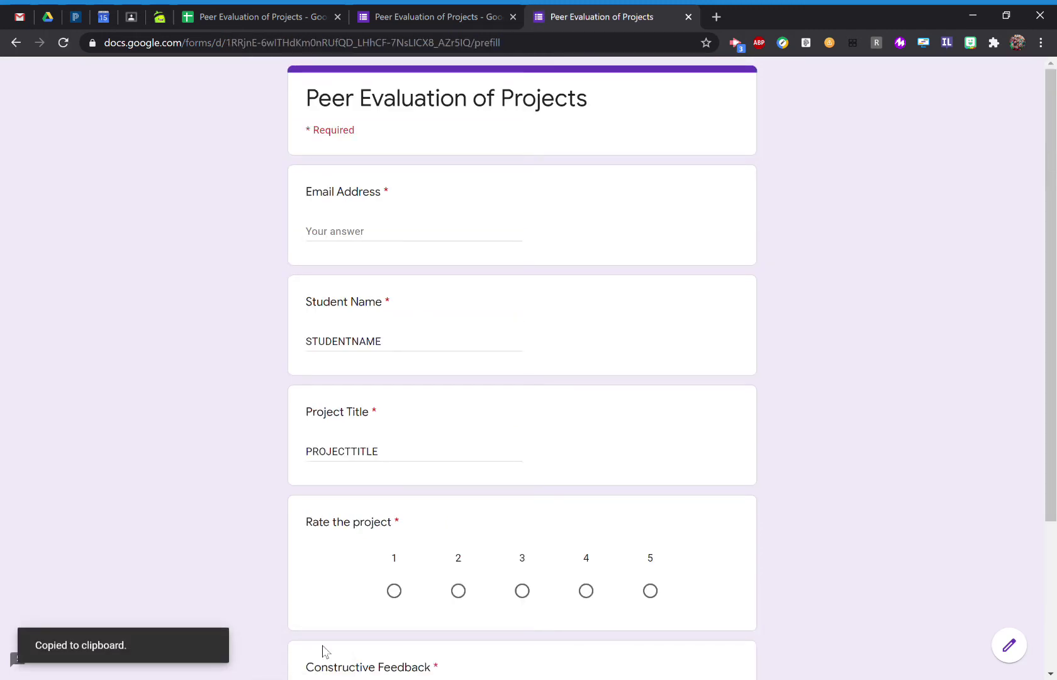
Enter =HYPERLINK("<pasted pre-filled URL>","Click Here") in C2 and open the link to test it
{"action": "left_click", "coordinate": [283, 16]}
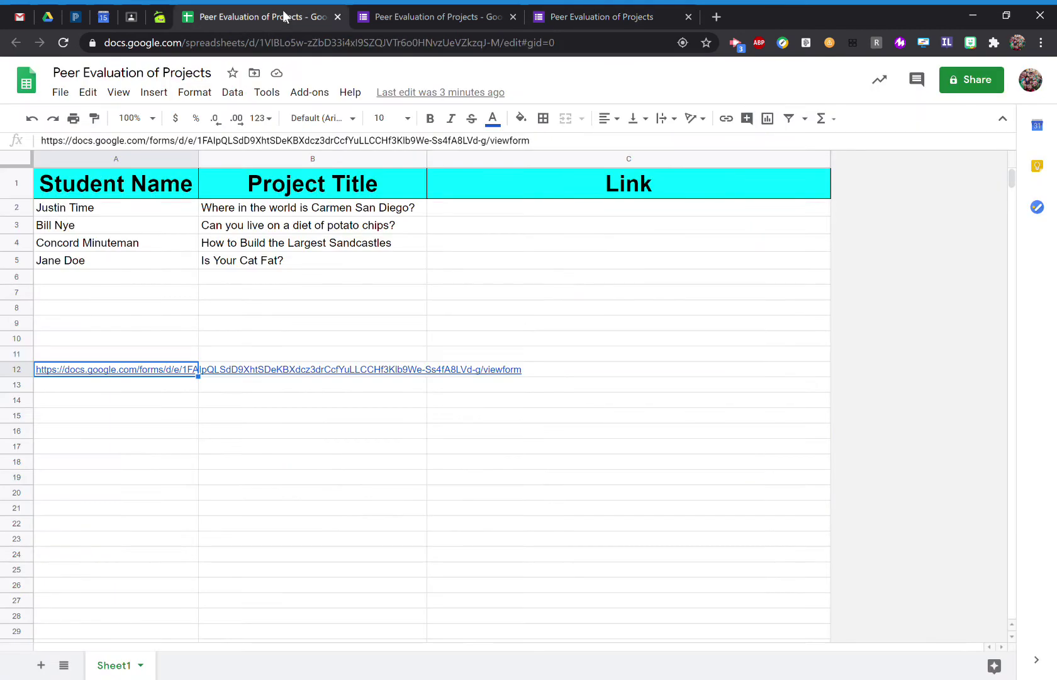
{"action": "left_click", "coordinate": [513, 213]}
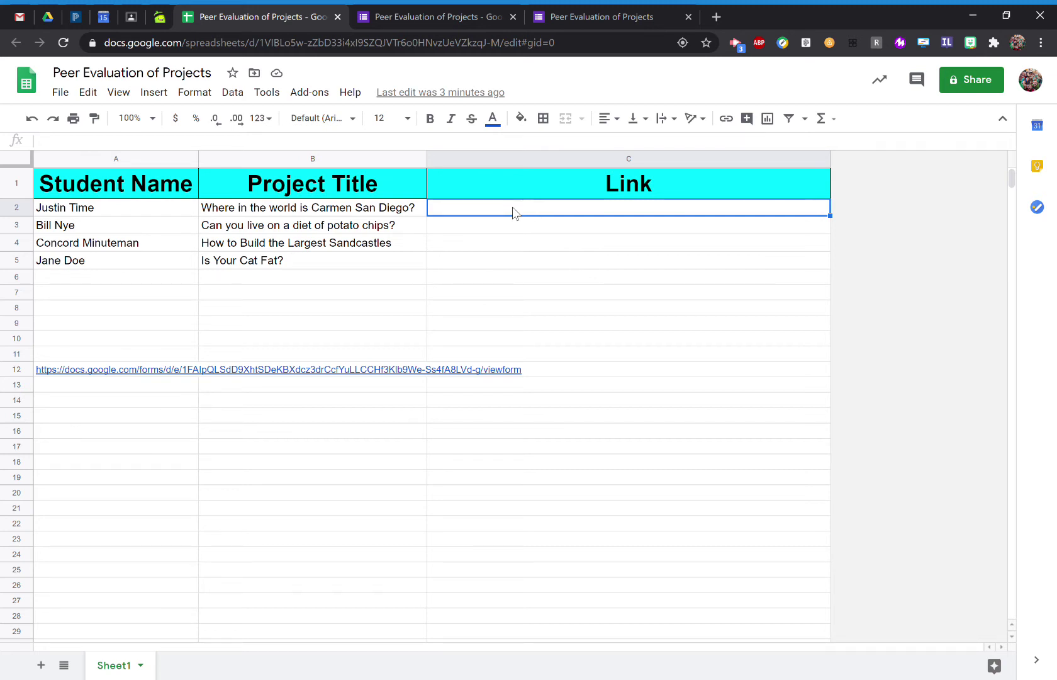
{"action": "type", "text": "="}
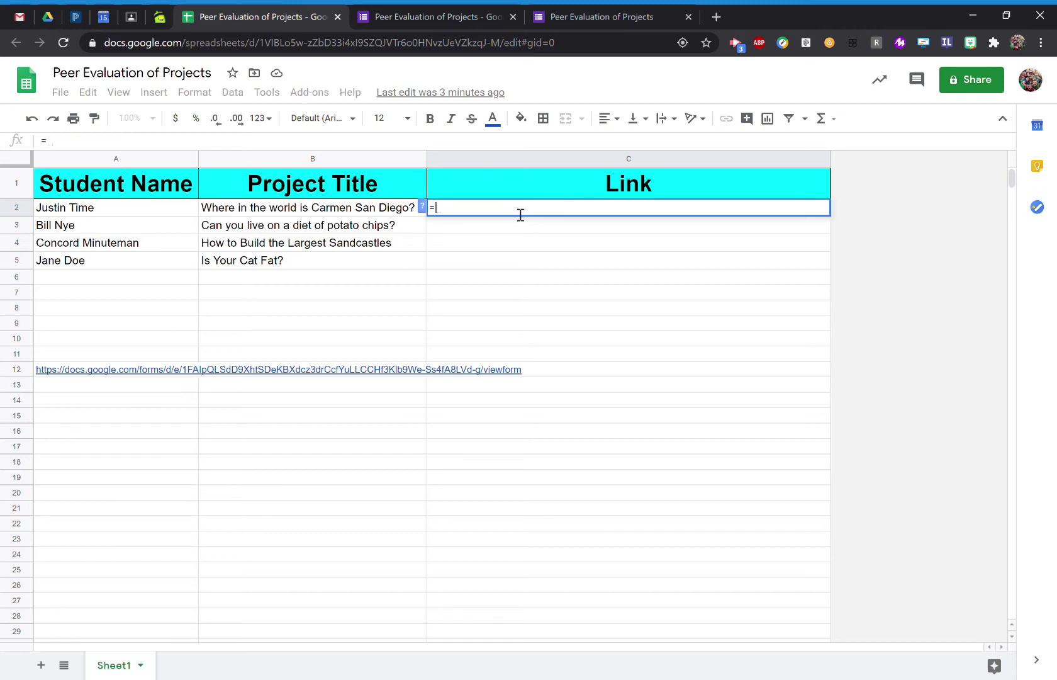
{"action": "type", "text": "hy"}
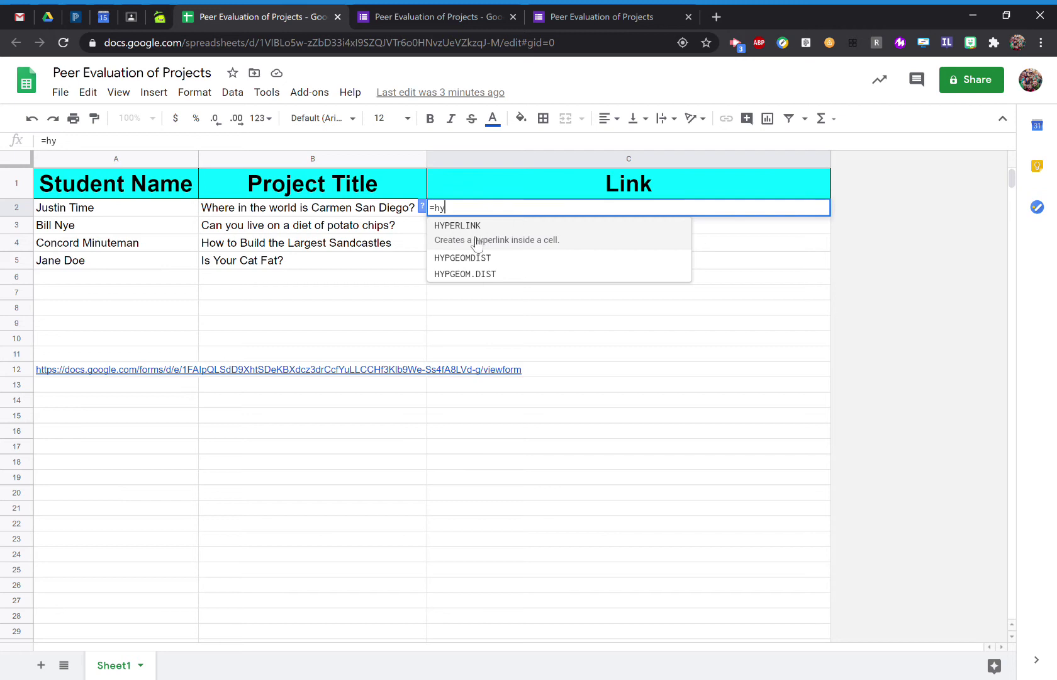
{"action": "left_click", "coordinate": [477, 245]}
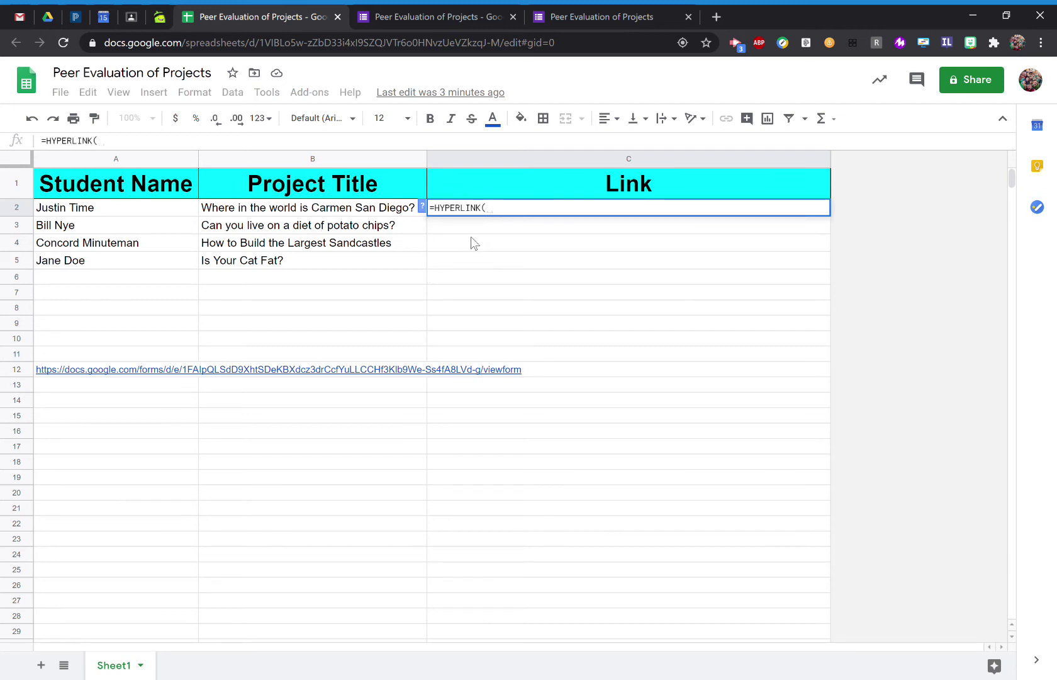
{"action": "type", "text": "\""}
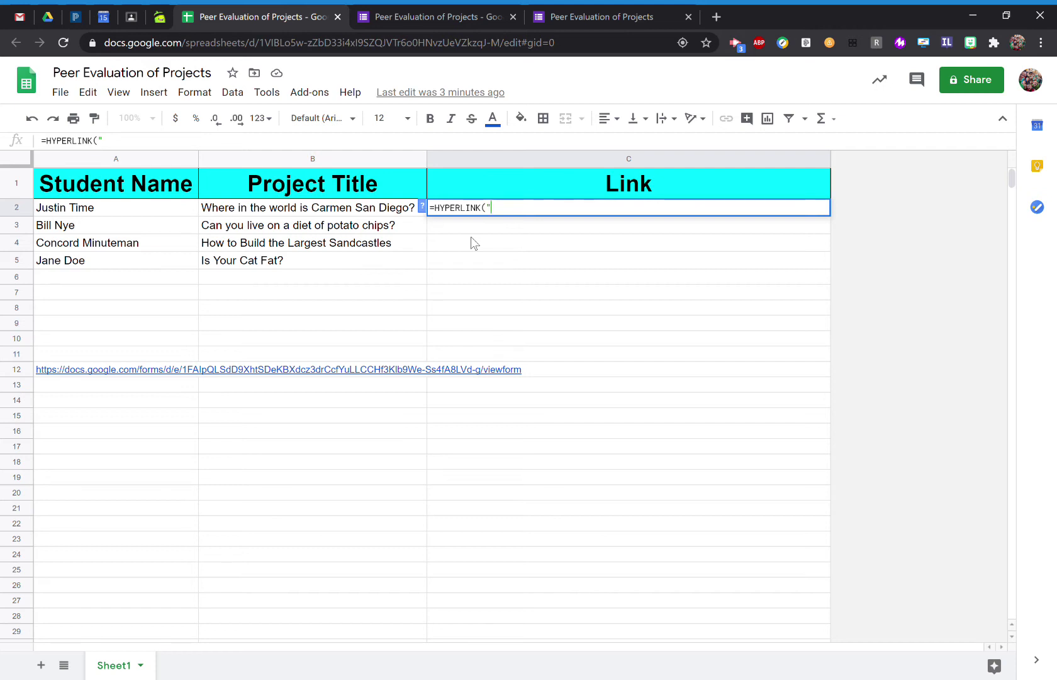
{"action": "key", "text": "ctrl+v"}
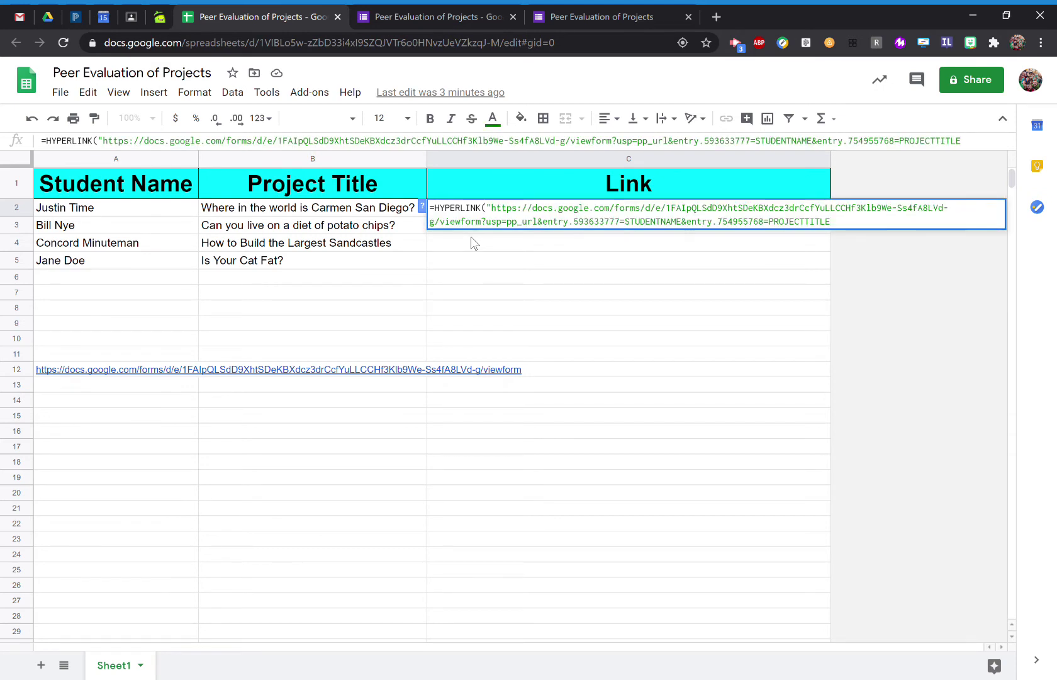
{"action": "type", "text": "\""}
{"action": "type", "text": ",\"Click Here\")"}
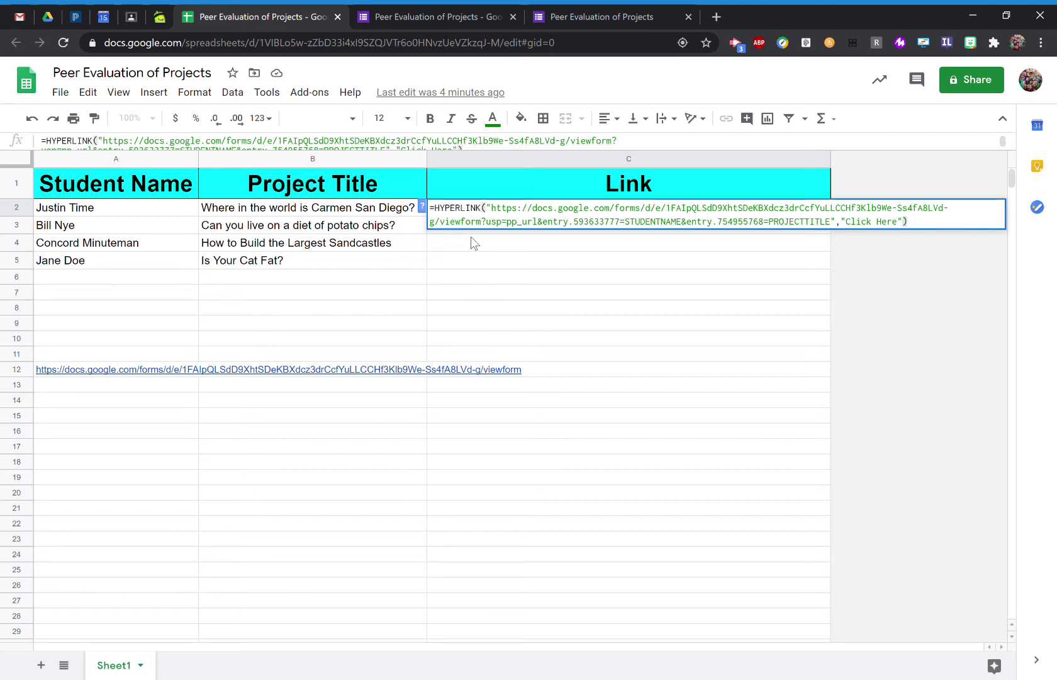
{"action": "key", "text": "Return"}
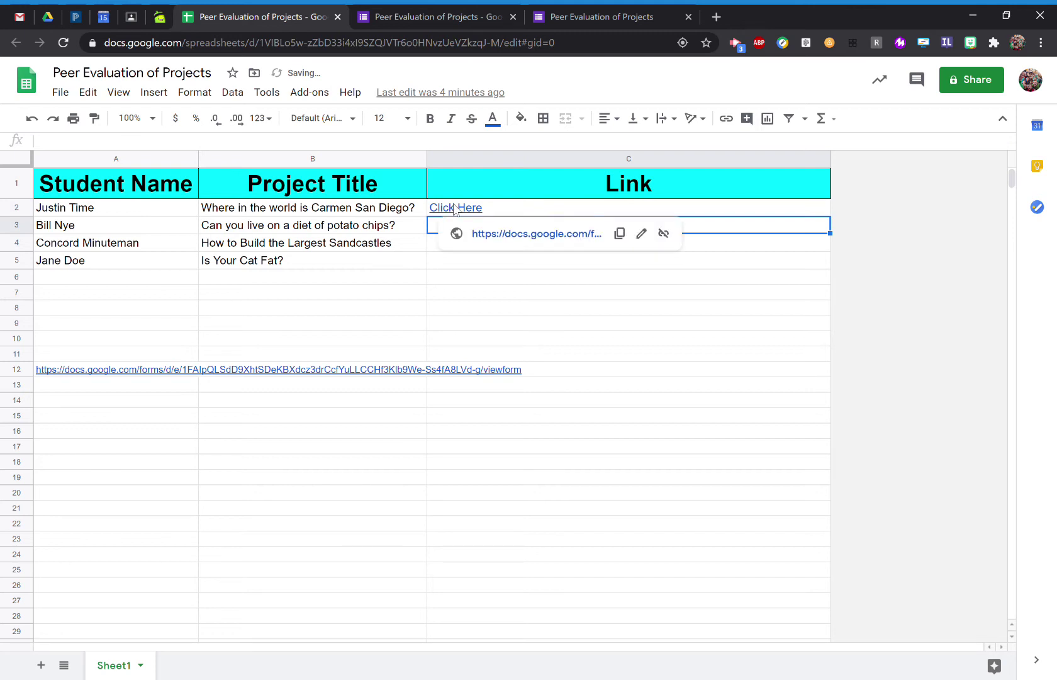
{"action": "left_click", "coordinate": [455, 209]}
{"action": "left_click", "coordinate": [490, 233]}
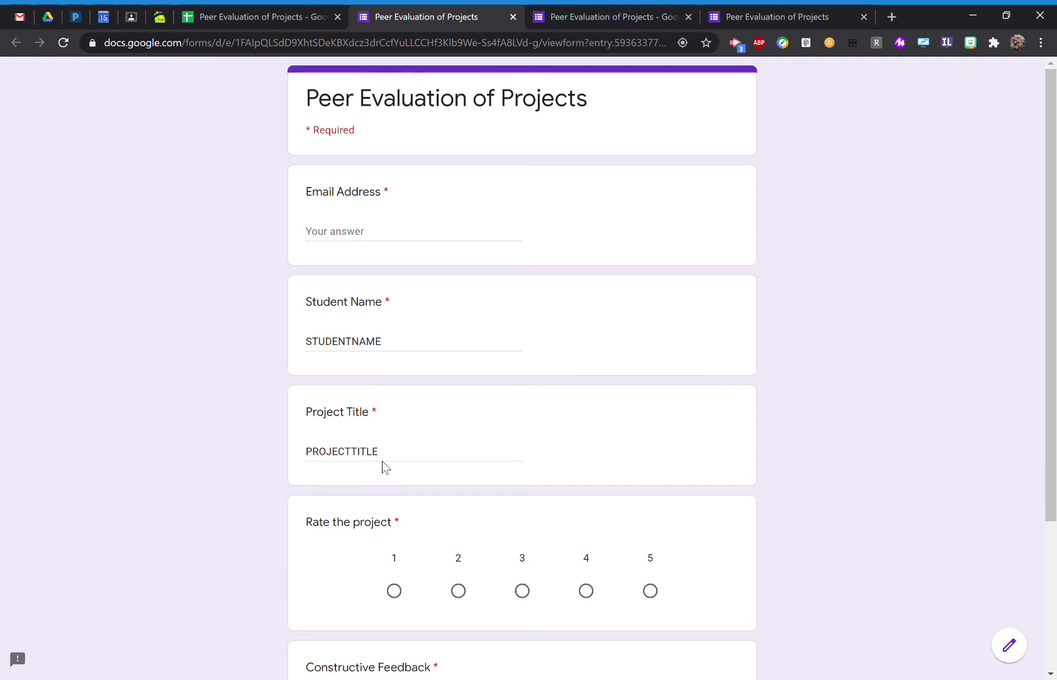
Back in the spreadsheet, open C2's Click Here link formula for editing
{"action": "left_click", "coordinate": [286, 16]}
{"action": "mouse_move", "coordinate": [467, 211]}
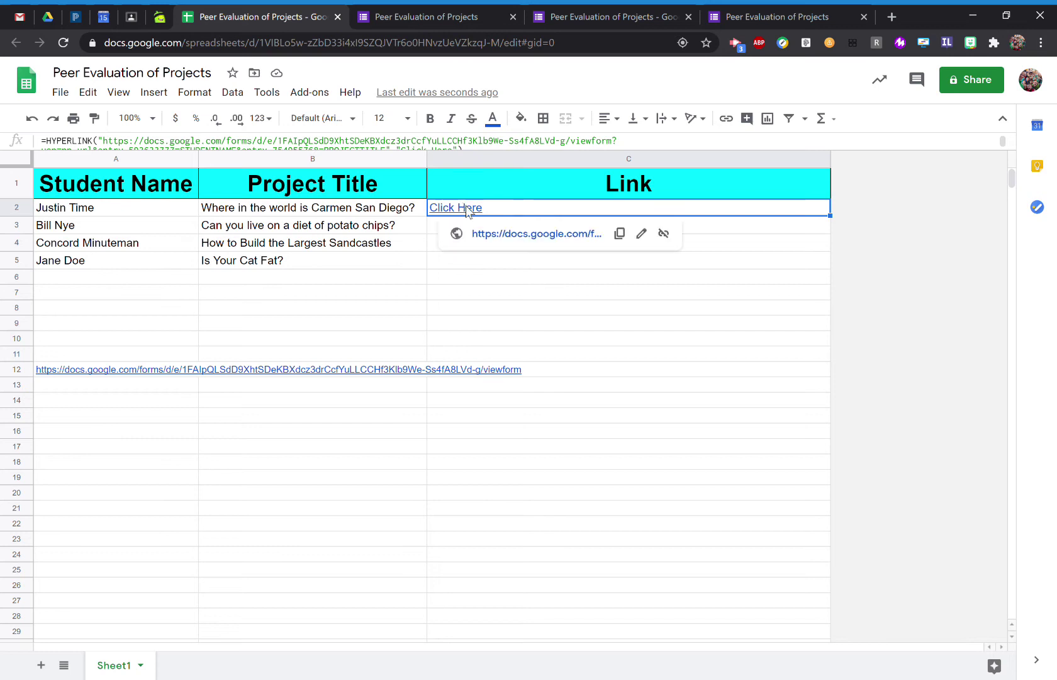
{"action": "left_click", "coordinate": [643, 236]}
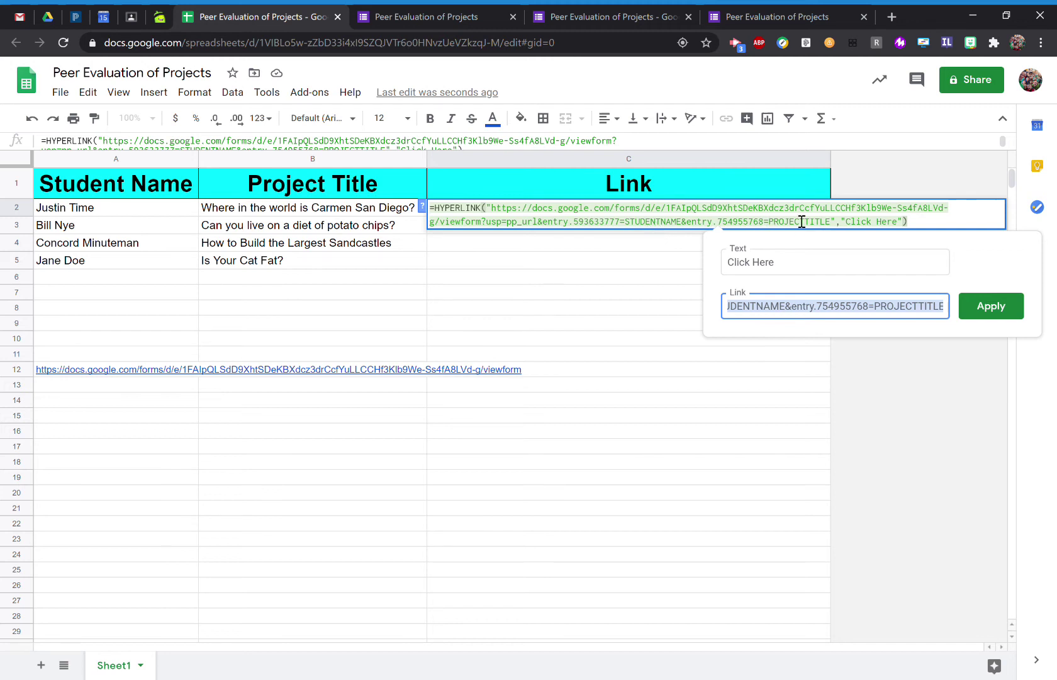
Try the joining text "&& in empty cell C7
{"action": "triple_click", "coordinate": [634, 228]}
{"action": "left_click", "coordinate": [634, 228]}
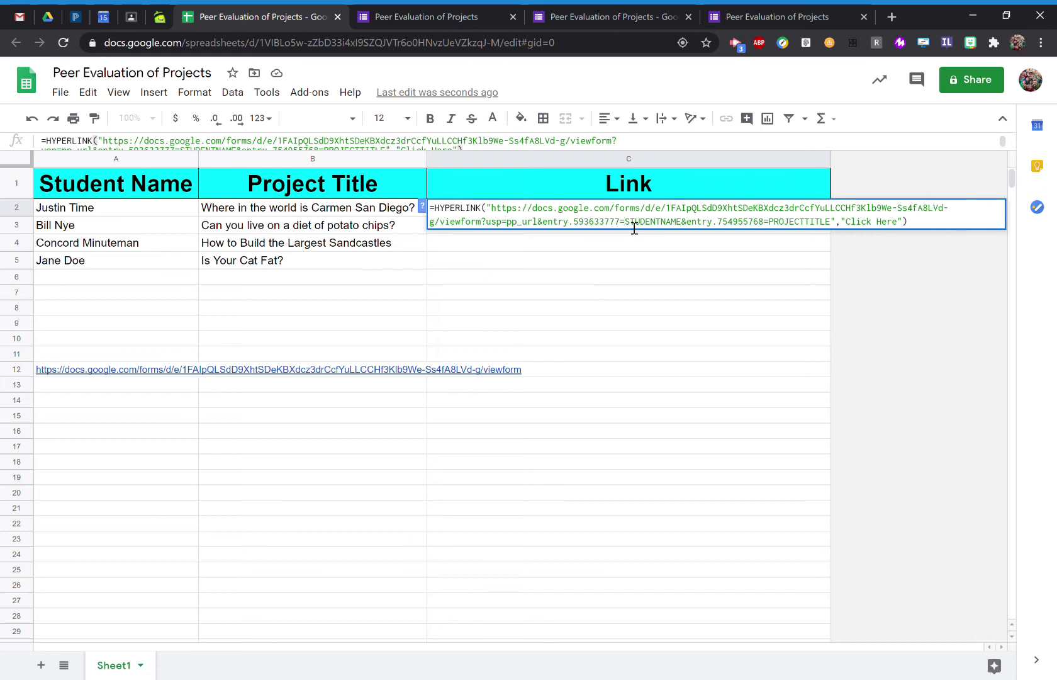
{"action": "left_click_drag", "start_coordinate": [635, 228], "coordinate": [681, 231]}
{"action": "left_click", "coordinate": [481, 291]}
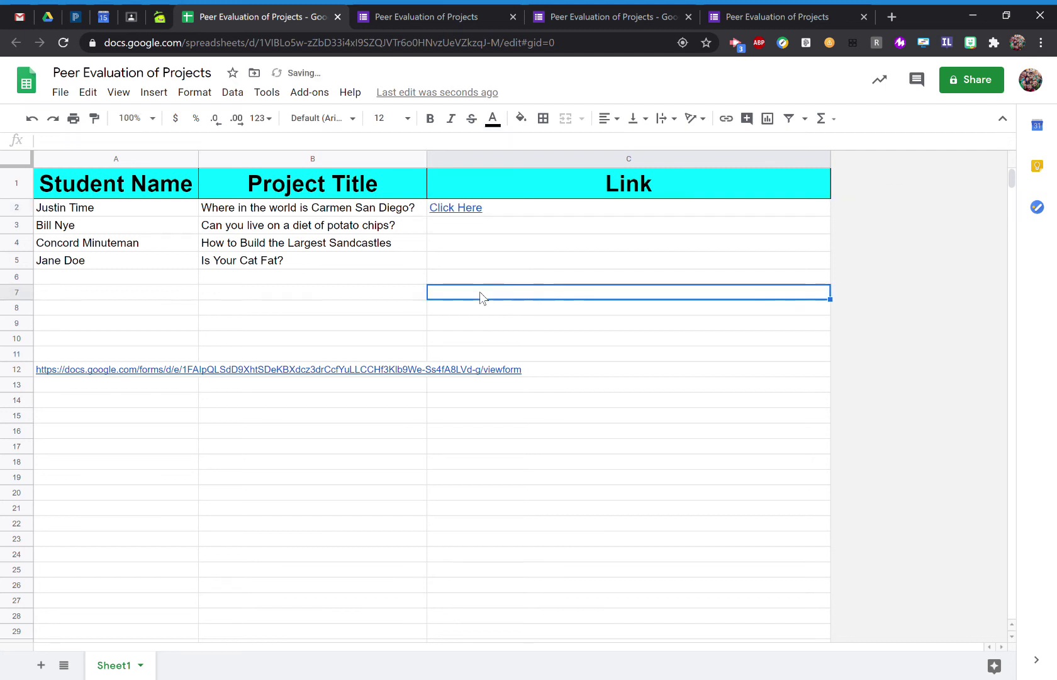
{"action": "type", "text": "\""}
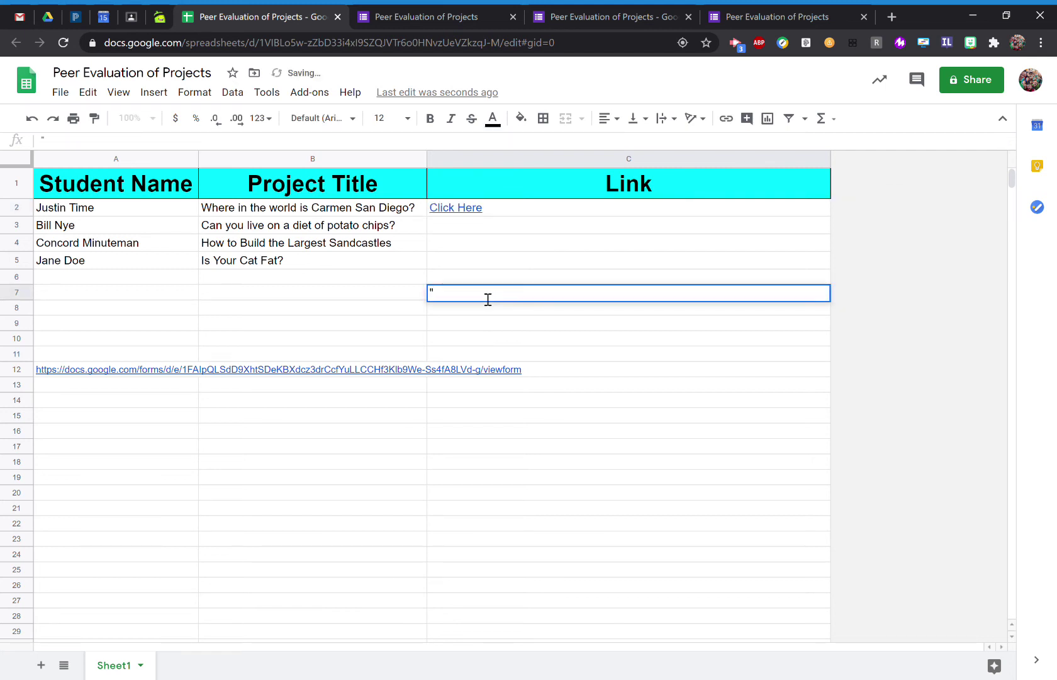
{"action": "type", "text": "&&"}
Replace STUDENTNAME in C2's formula with "&&"
{"action": "mouse_move", "coordinate": [433, 213]}
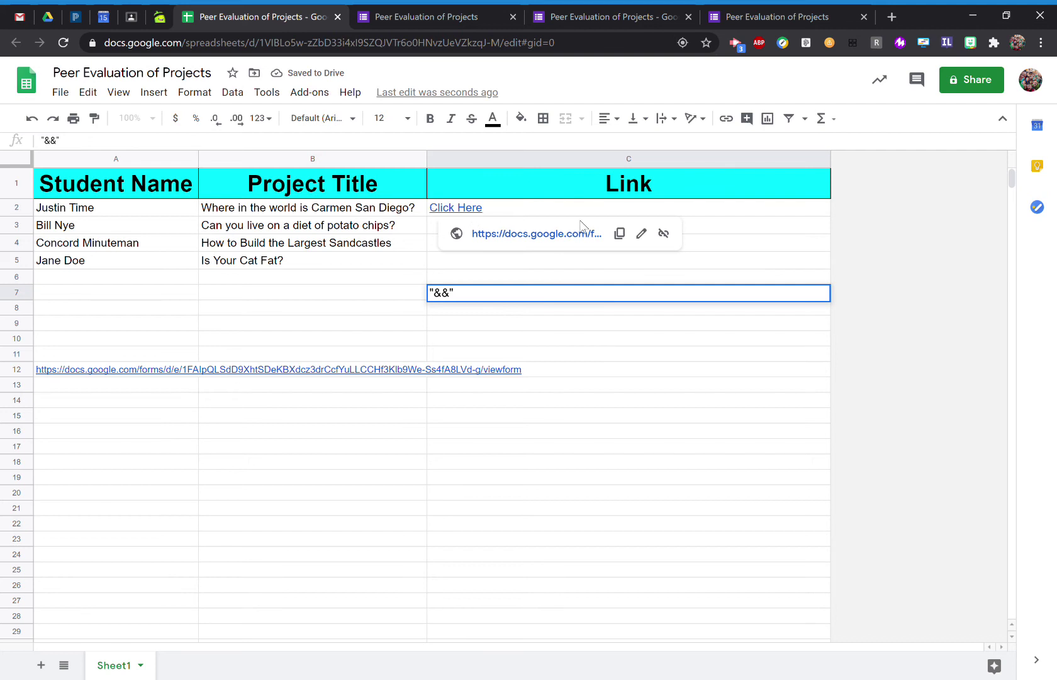
{"action": "left_click", "coordinate": [642, 236]}
{"action": "triple_click", "coordinate": [635, 228]}
{"action": "left_click_drag", "start_coordinate": [627, 228], "coordinate": [689, 236]}
{"action": "type", "text": "\"& "}
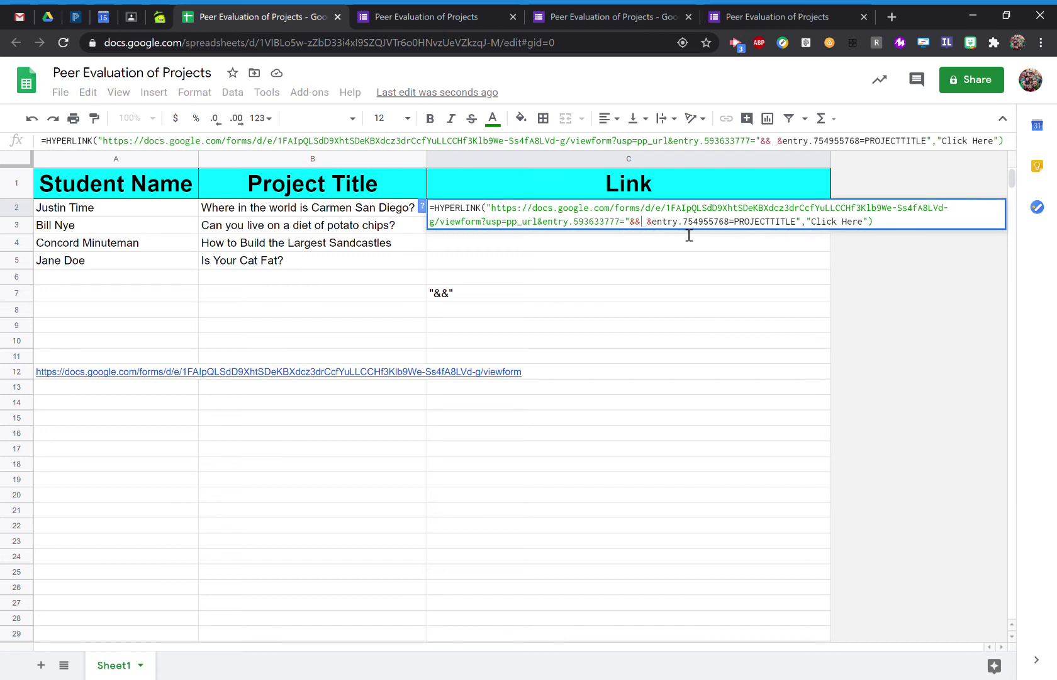
{"action": "type", "text": "\""}
{"action": "key", "text": "Delete"}
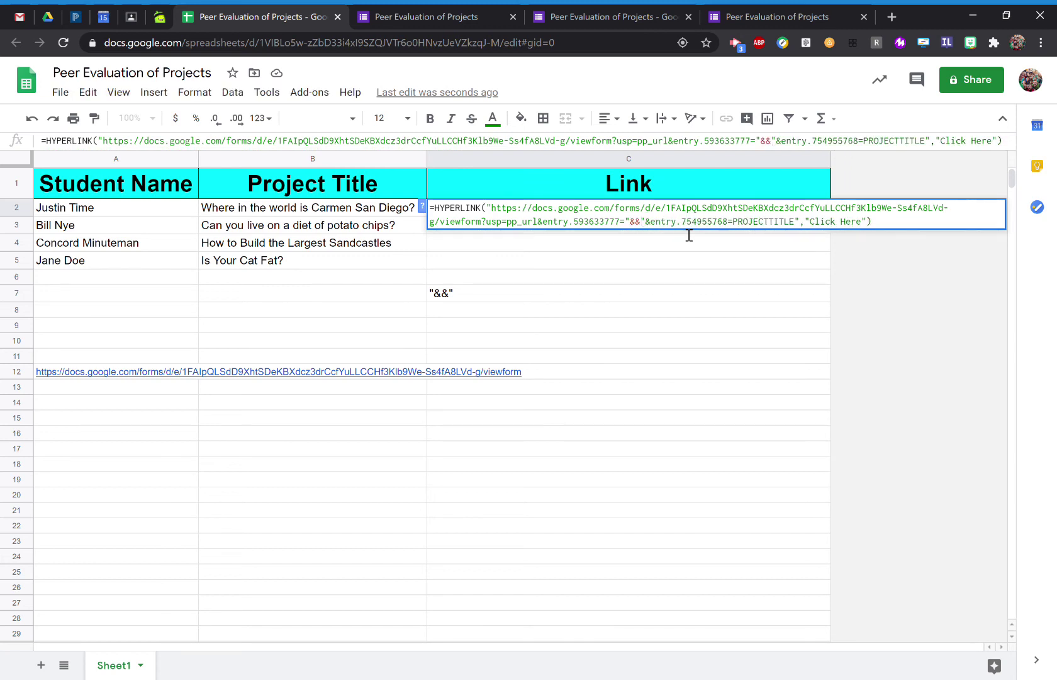
{"action": "mouse_move", "coordinate": [643, 231]}
Insert A2 between the ampersands, replace PROJECTTITLE with "&&", and insert B2 there
{"action": "left_click", "coordinate": [91, 211]}
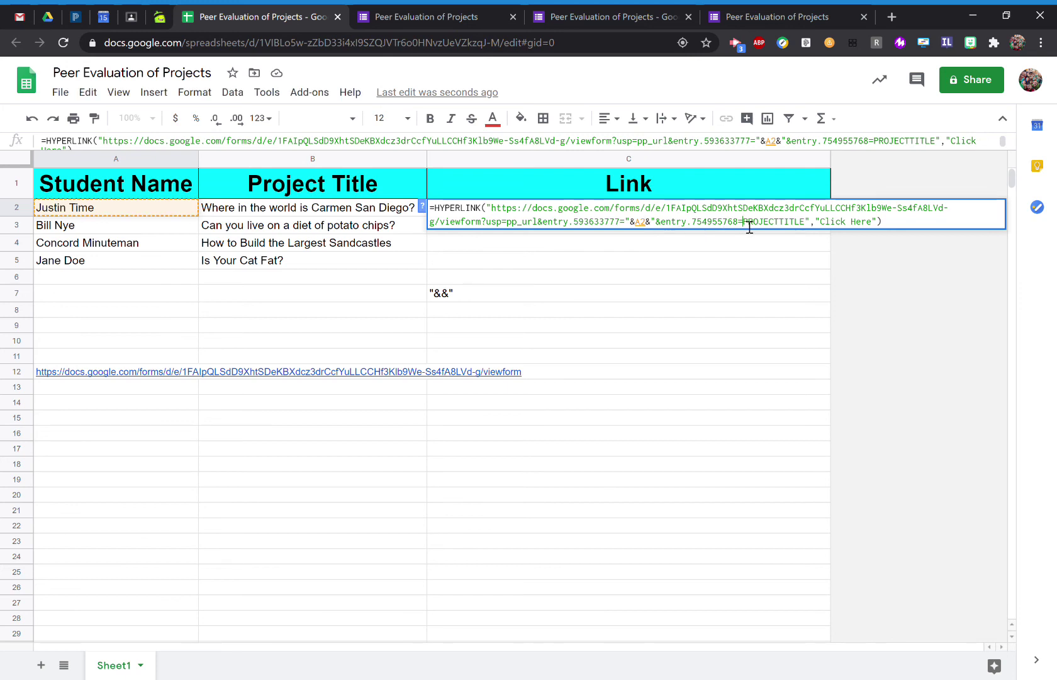
{"action": "left_click_drag", "start_coordinate": [745, 226], "coordinate": [807, 233]}
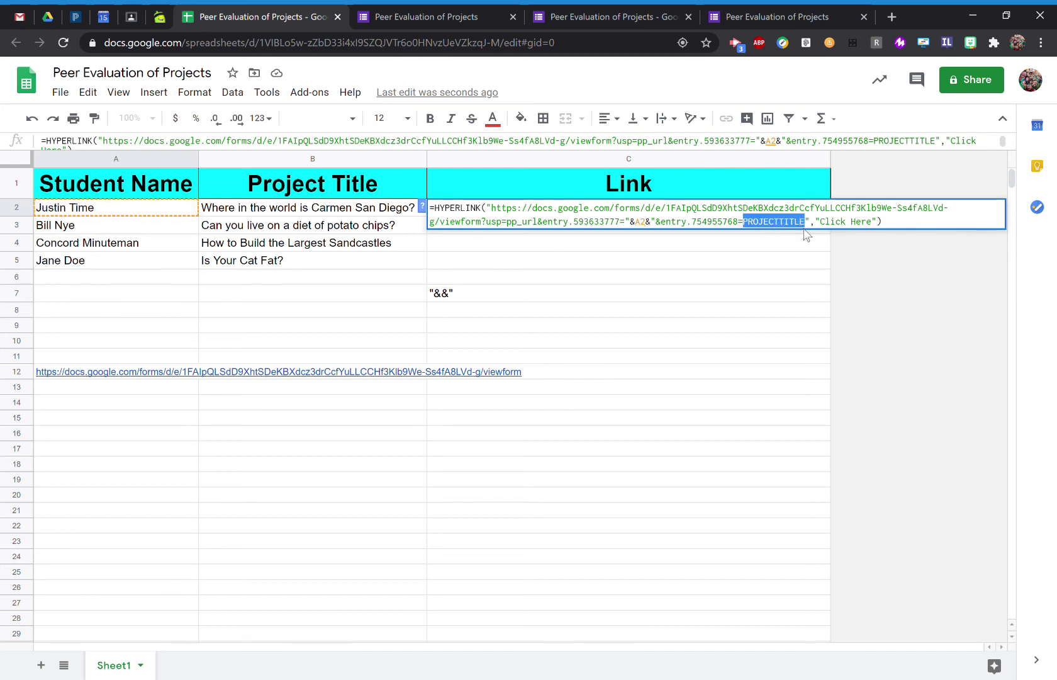
{"action": "key", "text": "BackSpace"}
{"action": "type", "text": "&&"}
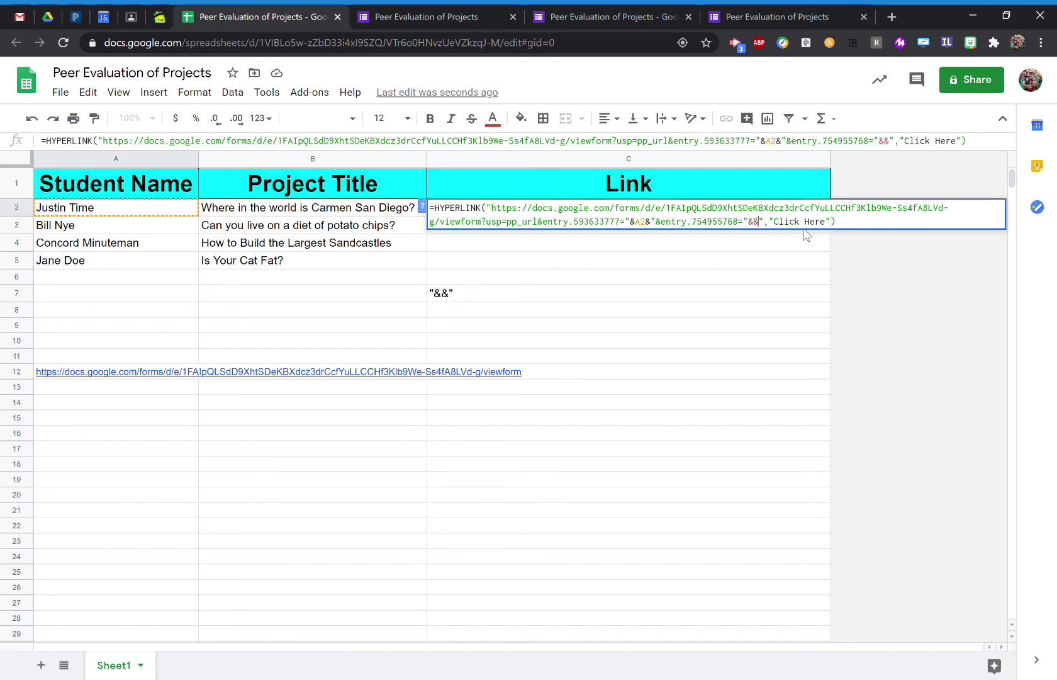
{"action": "type", "text": "\""}
{"action": "mouse_move", "coordinate": [760, 229]}
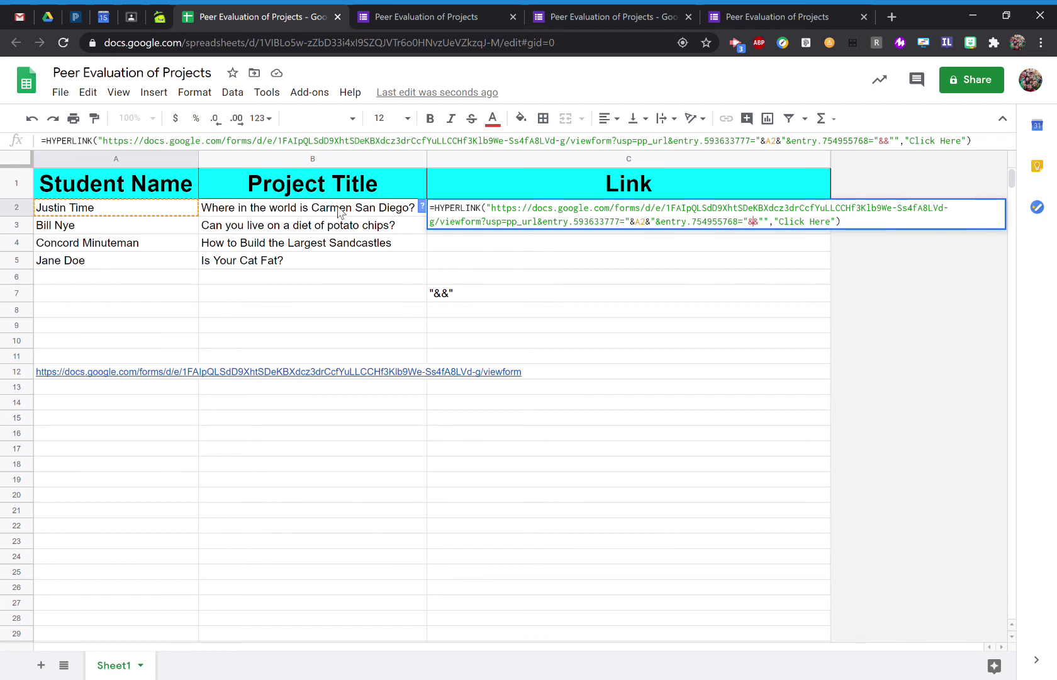
{"action": "left_click", "coordinate": [338, 212]}
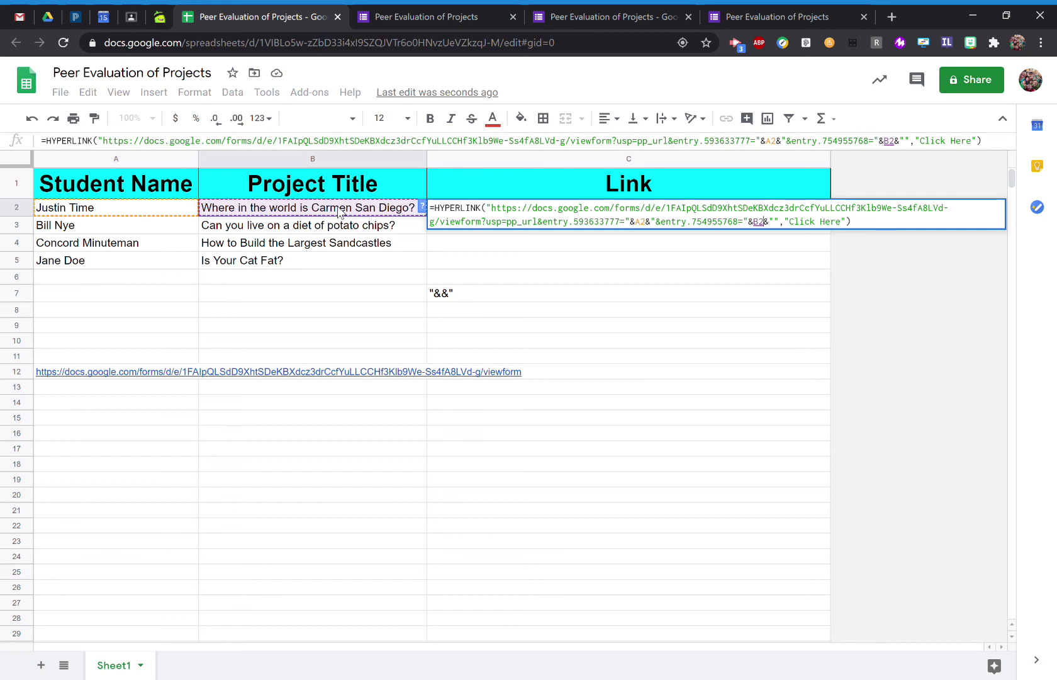
Commit C2's formula and test its link shows the first student's name and 'Where in the world is Carmen San Diego?'
{"action": "key", "text": "Return"}
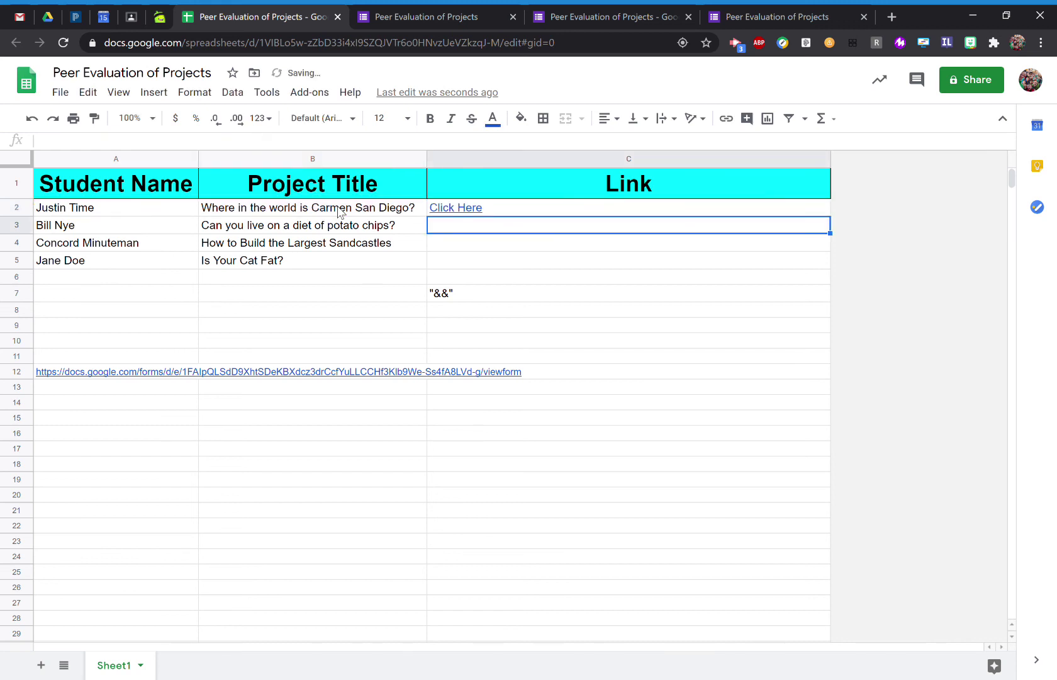
{"action": "left_click", "coordinate": [458, 209]}
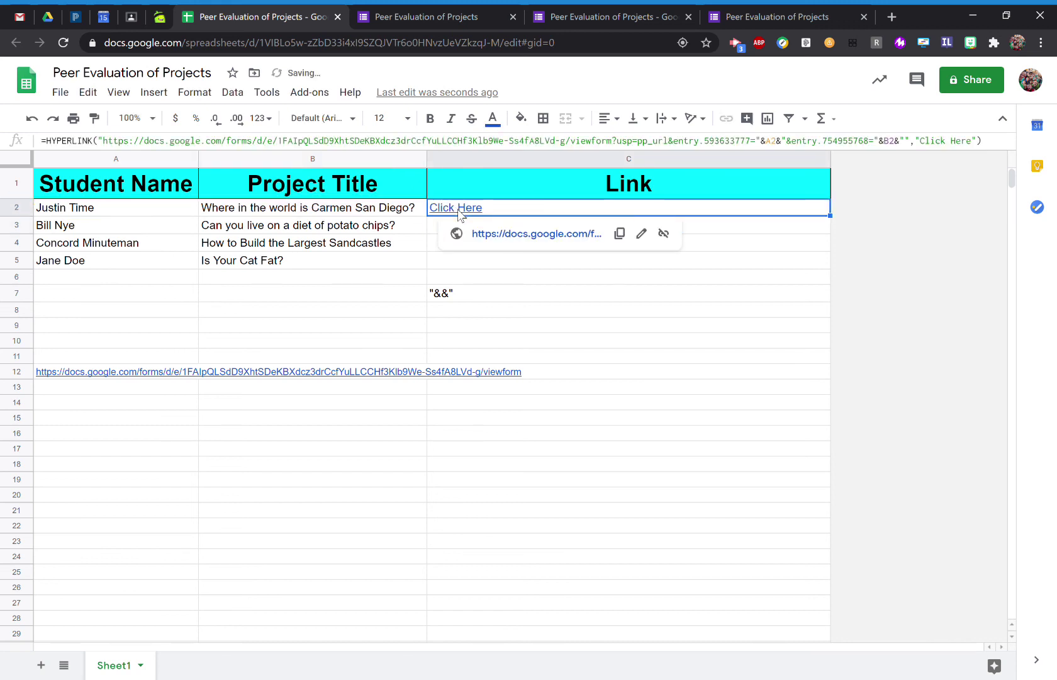
{"action": "left_click", "coordinate": [495, 233]}
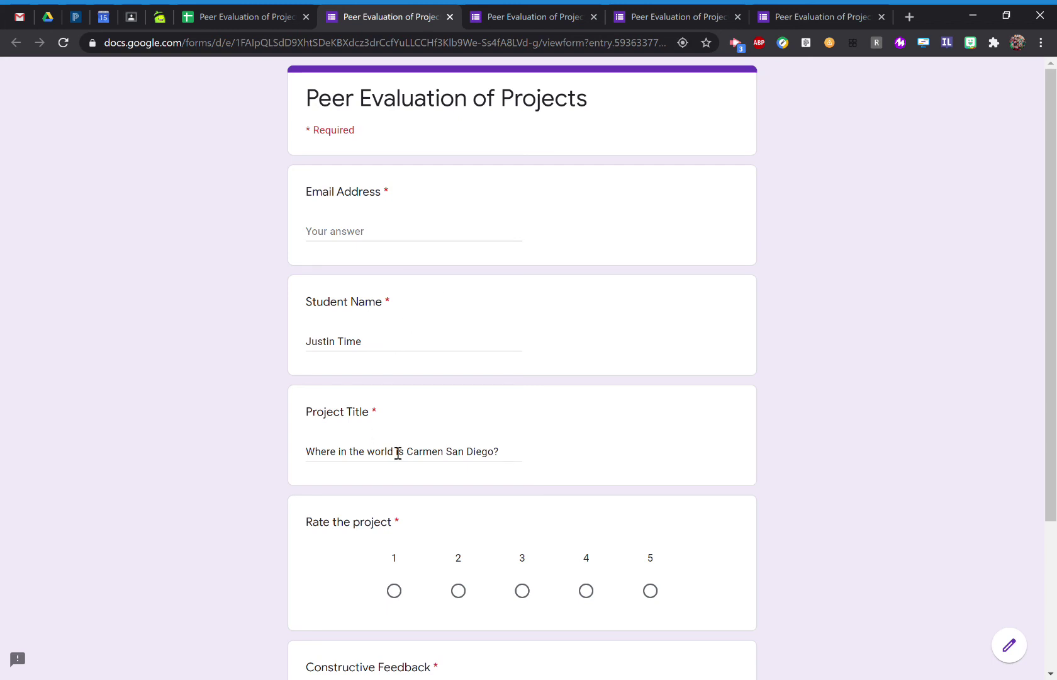
{"action": "scroll", "coordinate": [398, 453], "scroll_direction": "down", "scroll_amount": 3}
{"action": "scroll", "coordinate": [394, 448], "scroll_direction": "up", "scroll_amount": 2}
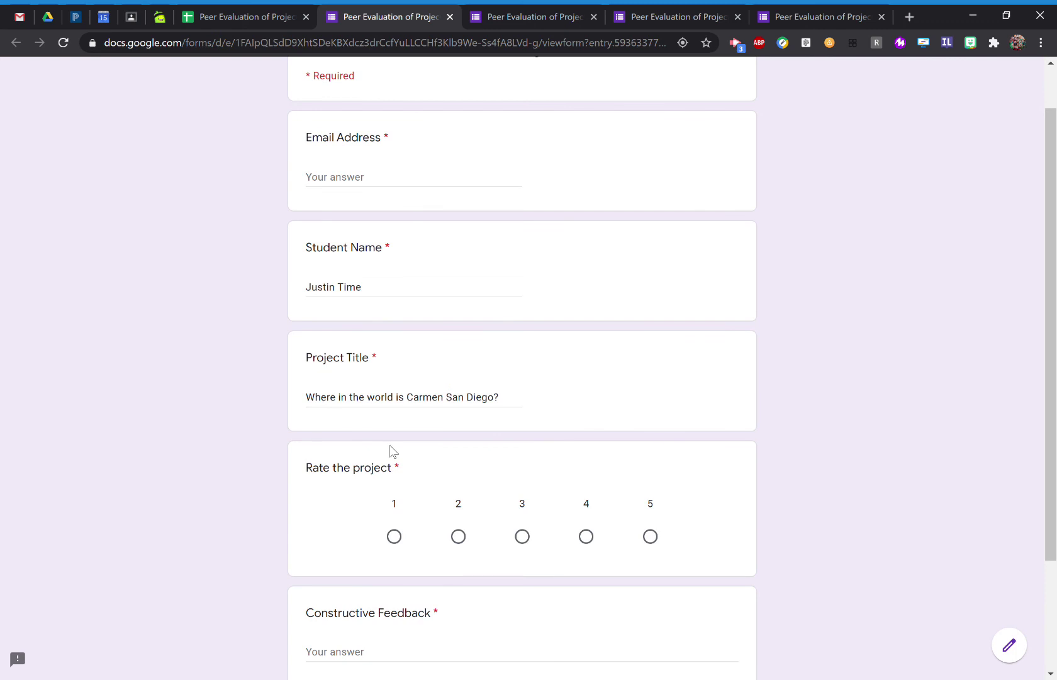
{"action": "scroll", "coordinate": [392, 451], "scroll_direction": "down", "scroll_amount": 2}
{"action": "scroll", "coordinate": [394, 452], "scroll_direction": "up", "scroll_amount": 3}
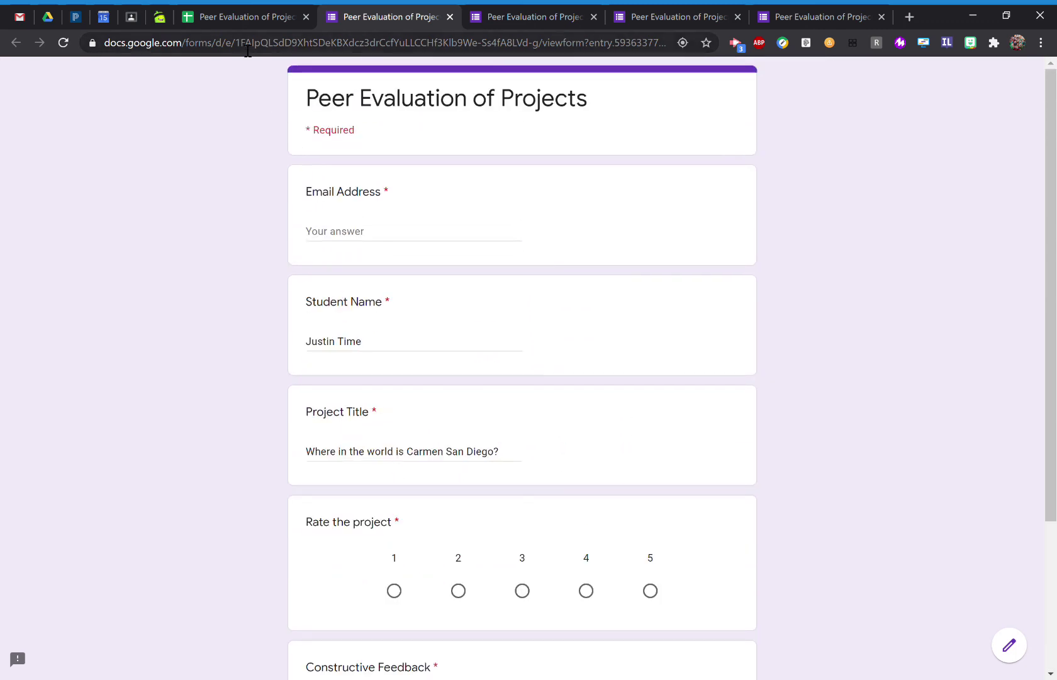
{"action": "left_click", "coordinate": [247, 19]}
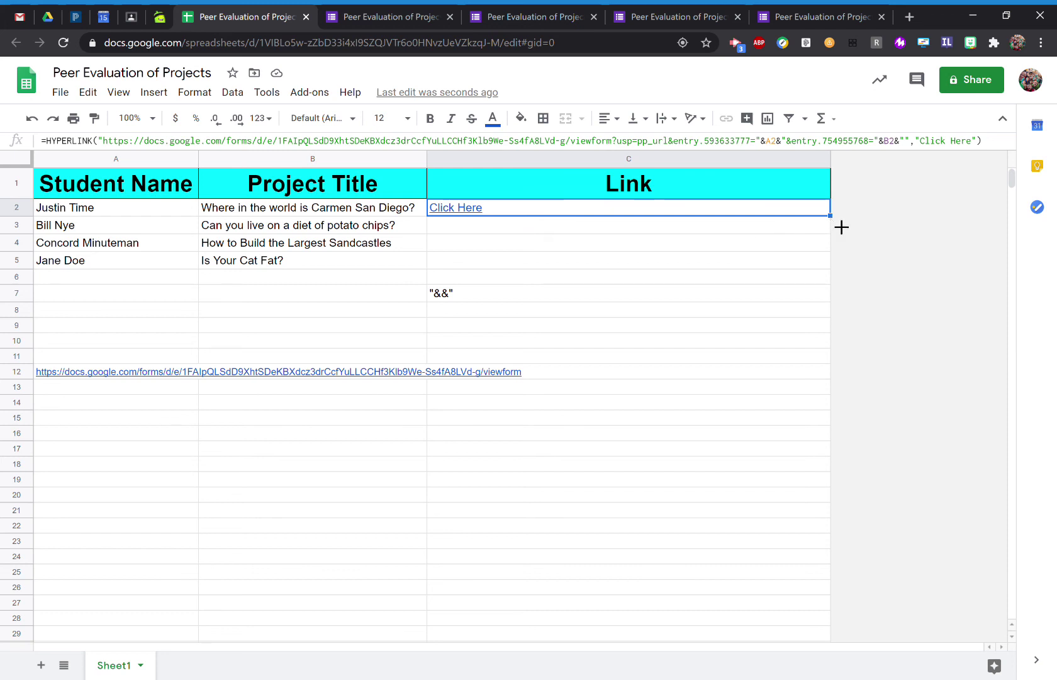
Fill C2's link formula down to C5 and check C3's link pre-fills the second student's entry
{"action": "left_click_drag", "start_coordinate": [843, 227], "coordinate": [836, 267]}
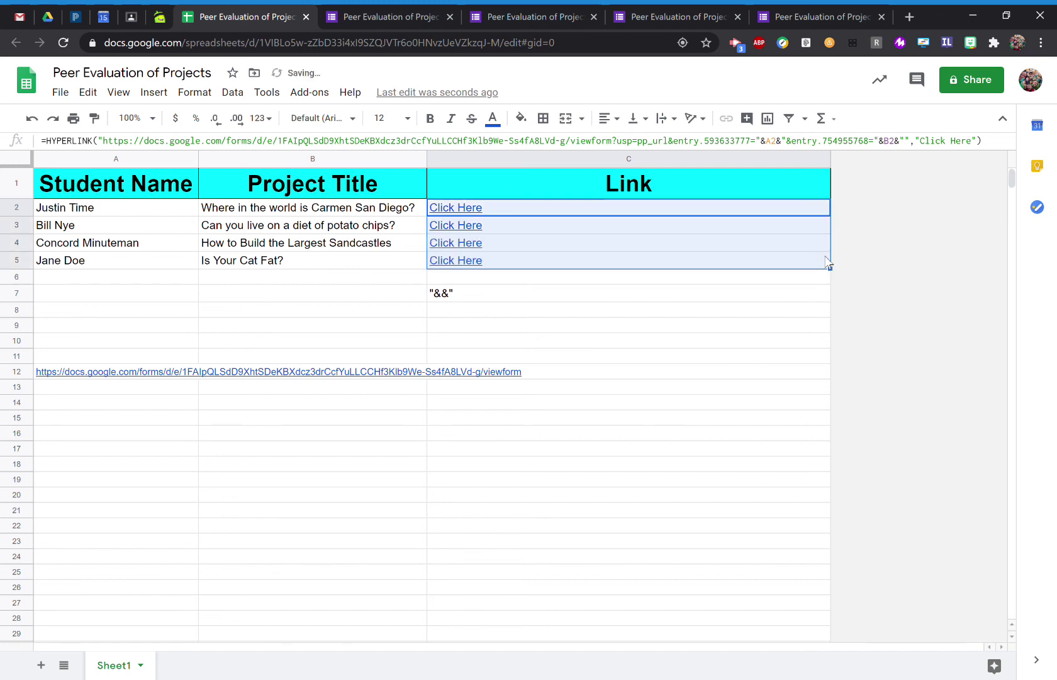
{"action": "left_click", "coordinate": [619, 305]}
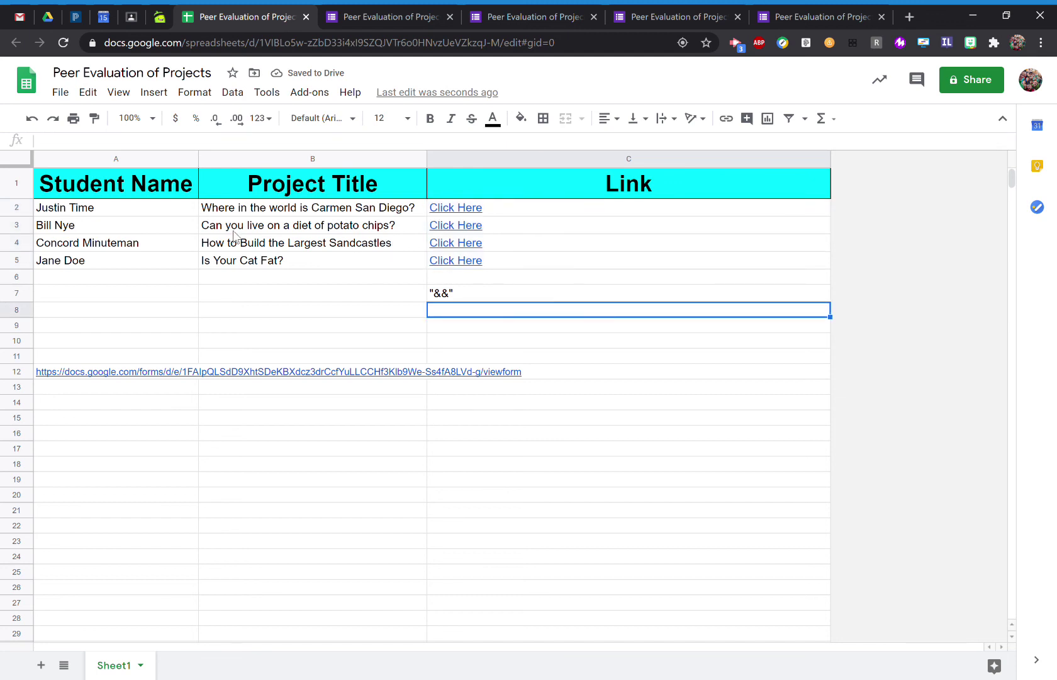
{"action": "left_click", "coordinate": [452, 227]}
{"action": "left_click", "coordinate": [512, 253]}
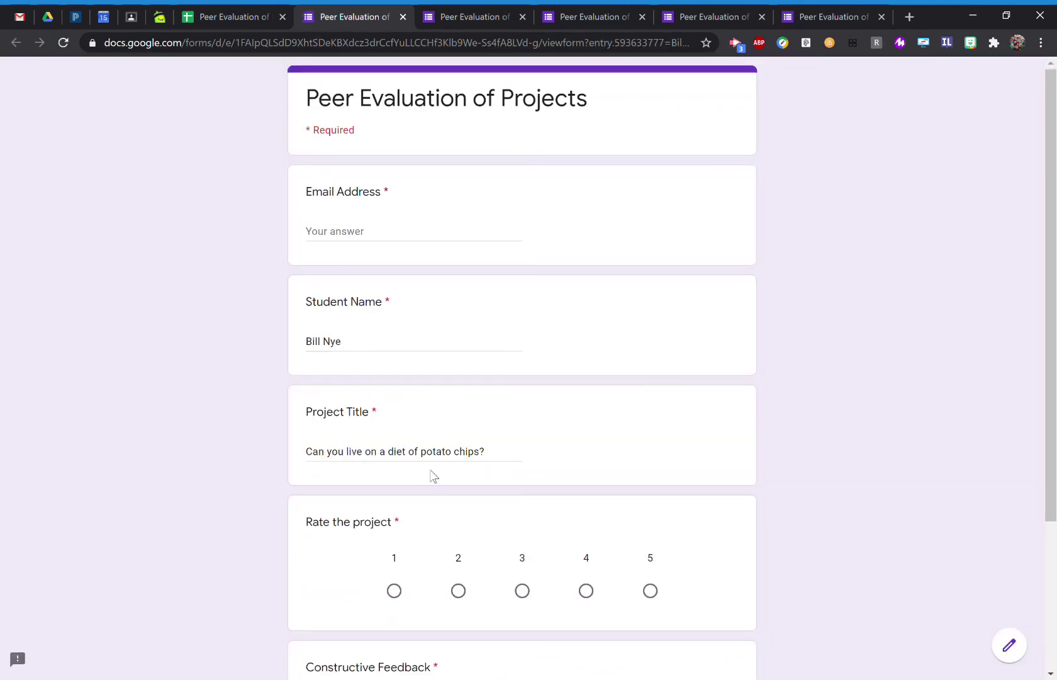
{"action": "left_click", "coordinate": [235, 23]}
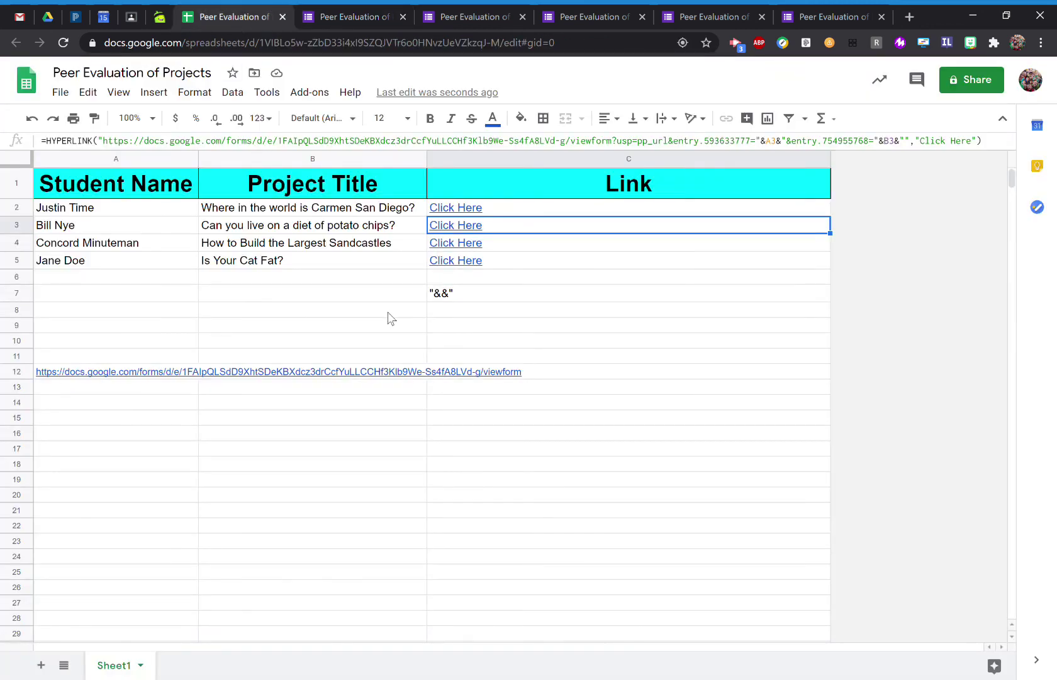
{"action": "left_click", "coordinate": [482, 326]}
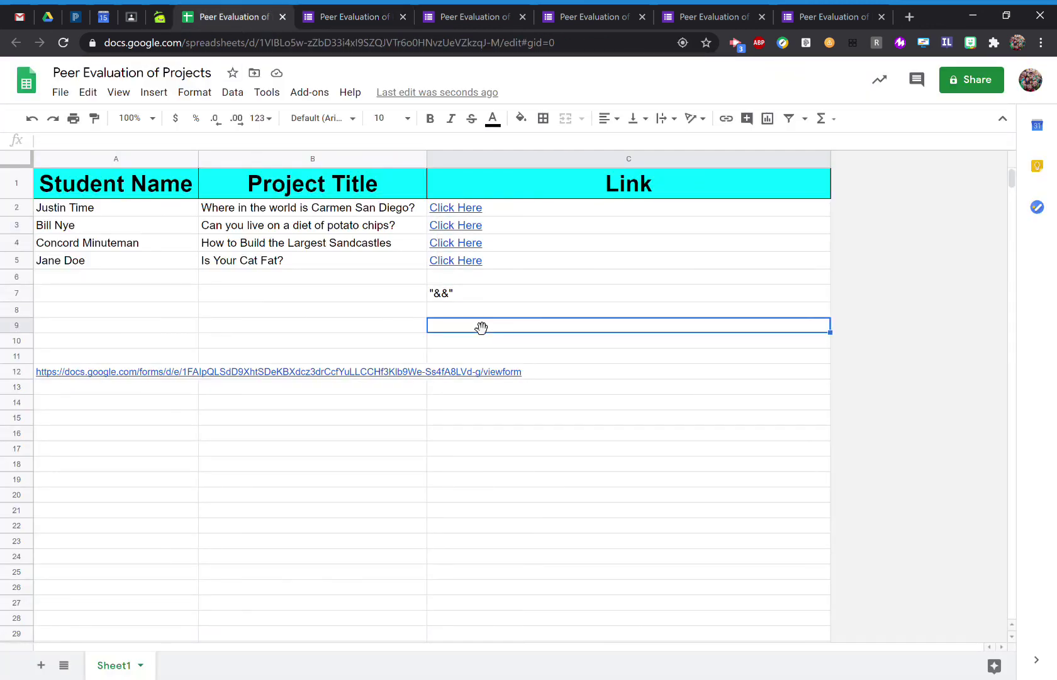